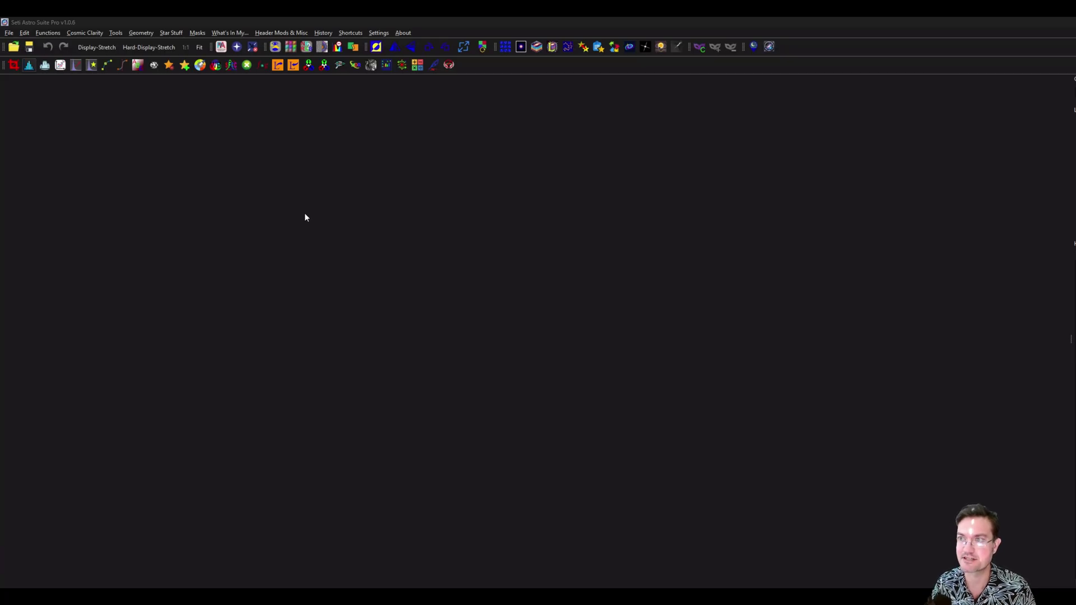
Step: Open andromedatry.png from the workspace and move its window into place
{"action": "double_click", "coordinate": [306, 218]}
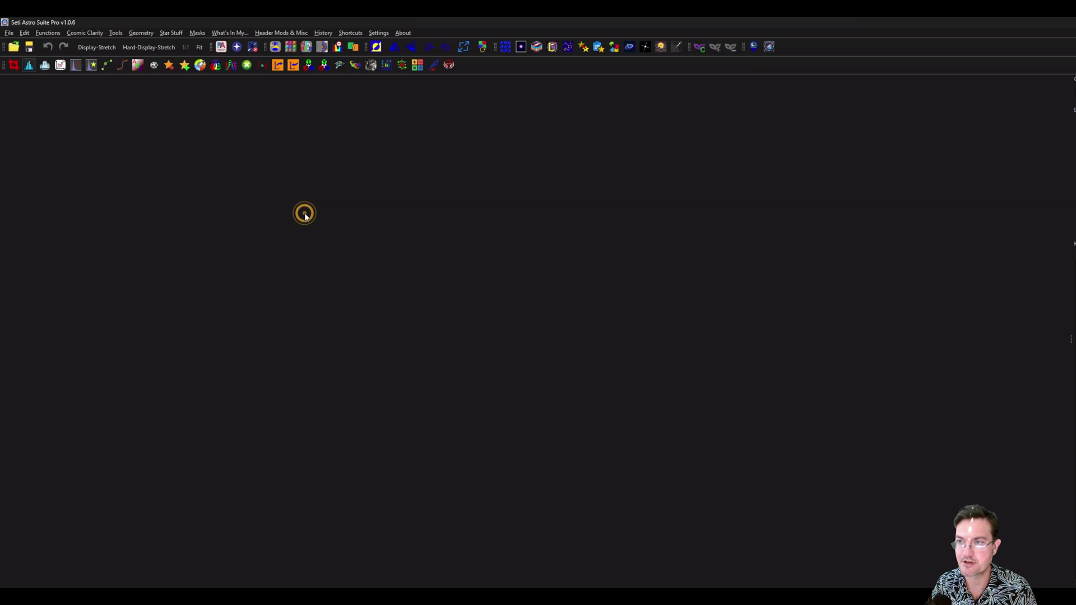
{"action": "double_click", "coordinate": [180, 292]}
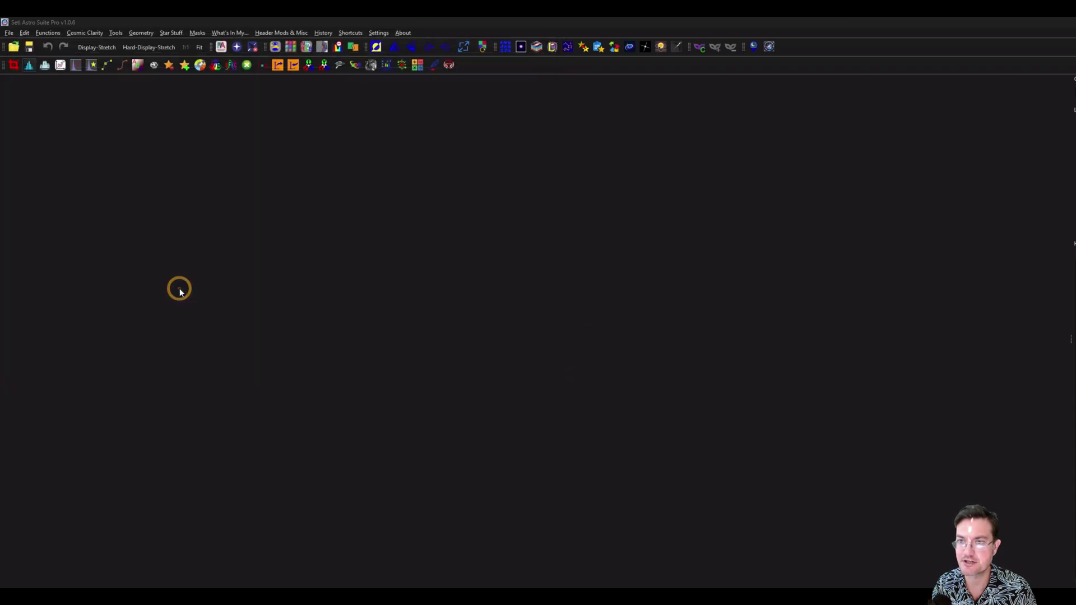
{"action": "left_click_drag", "start_coordinate": [192, 86], "coordinate": [212, 132]}
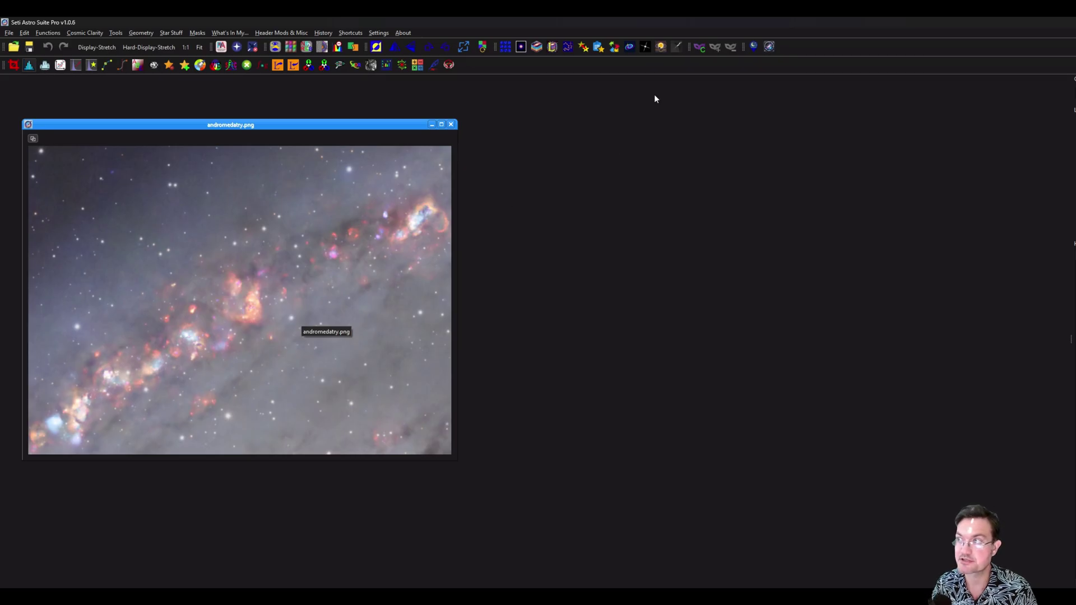
Step: Open Mask Creation for andromedatry.png and try masking the entire image, clearing the drawn shapes
{"action": "left_click", "coordinate": [699, 47]}
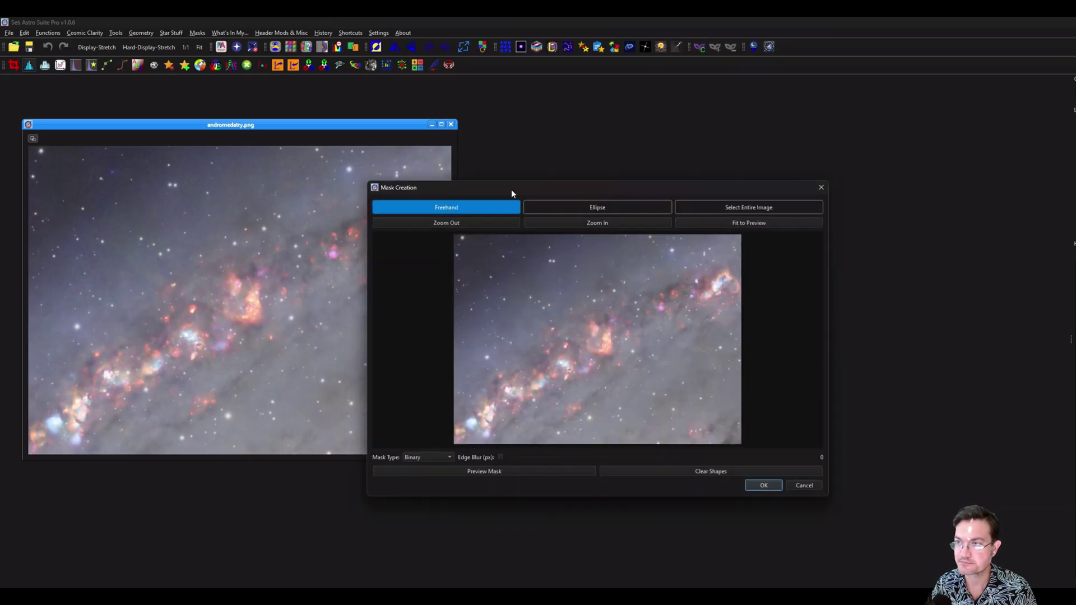
{"action": "left_click_drag", "start_coordinate": [512, 191], "coordinate": [314, 101]}
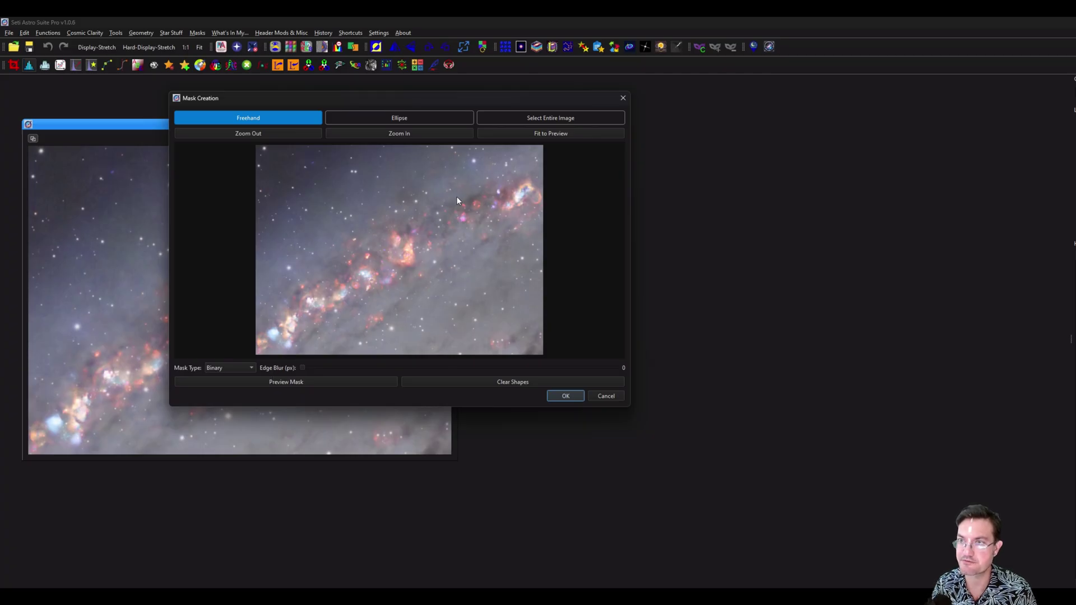
{"action": "mouse_move", "coordinate": [338, 218]}
{"action": "left_mouse_down"}
{"action": "mouse_move", "coordinate": [523, 284]}
{"action": "mouse_move", "coordinate": [432, 174]}
{"action": "left_mouse_up"}
{"action": "left_click", "coordinate": [551, 118]}
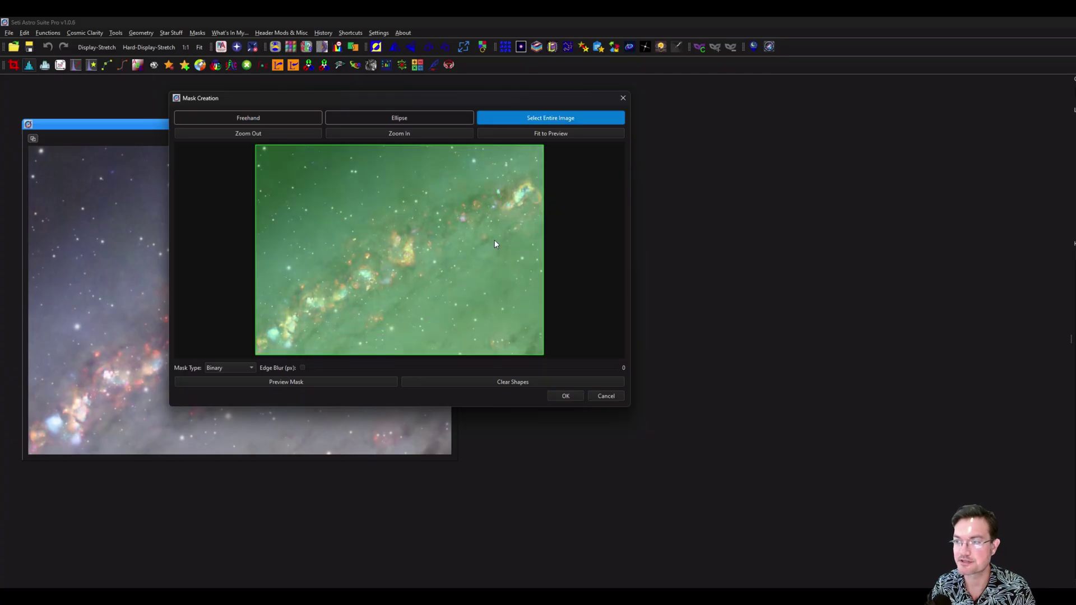
{"action": "left_click", "coordinate": [465, 385]}
{"action": "left_click", "coordinate": [510, 117]}
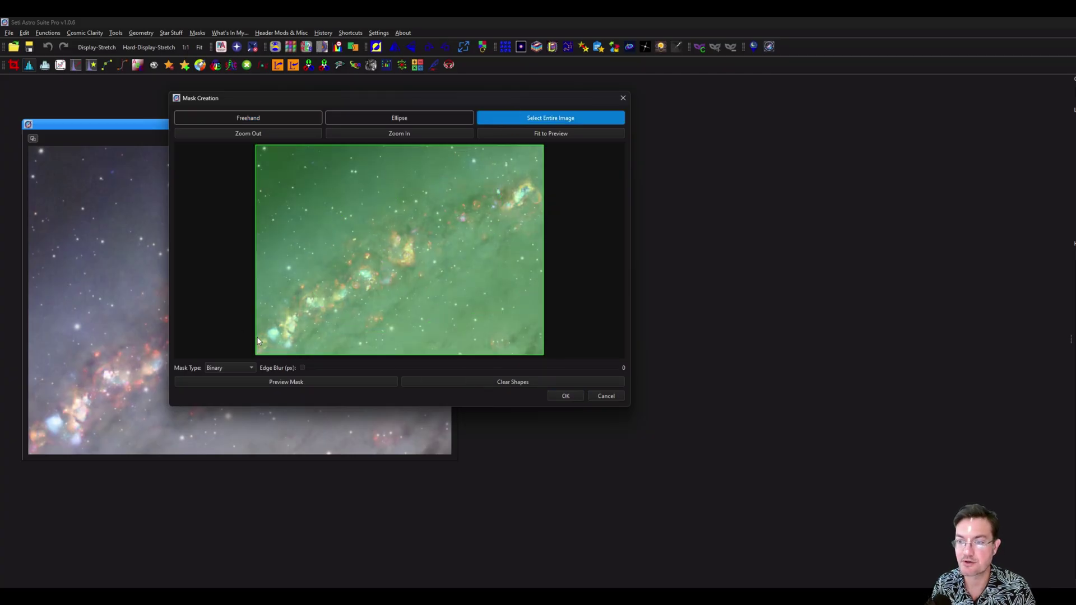
{"action": "left_click", "coordinate": [250, 369]}
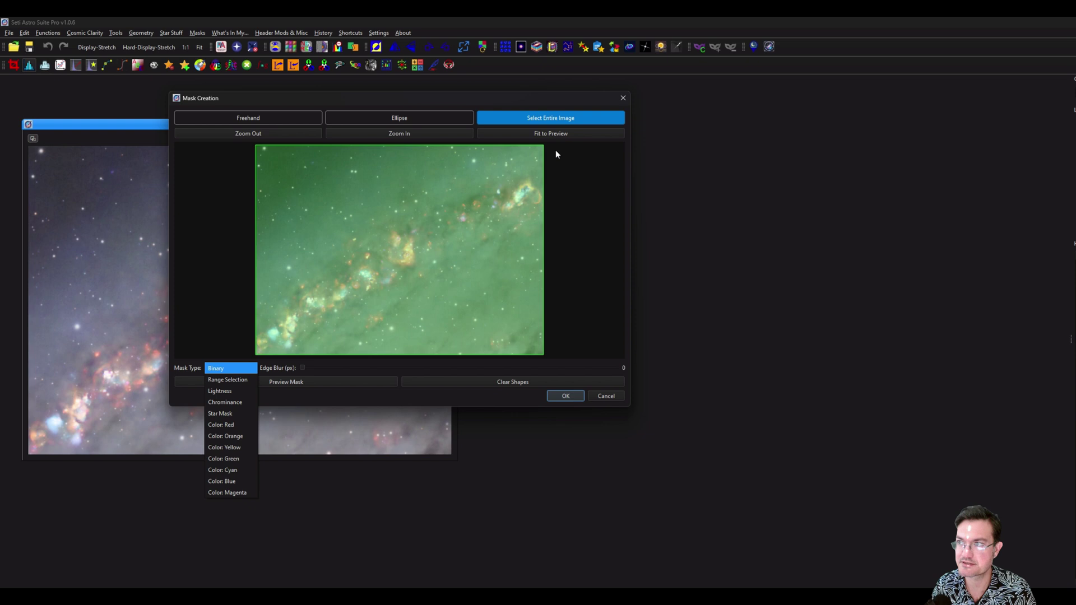
{"action": "left_click", "coordinate": [577, 224]}
{"action": "left_click", "coordinate": [542, 122]}
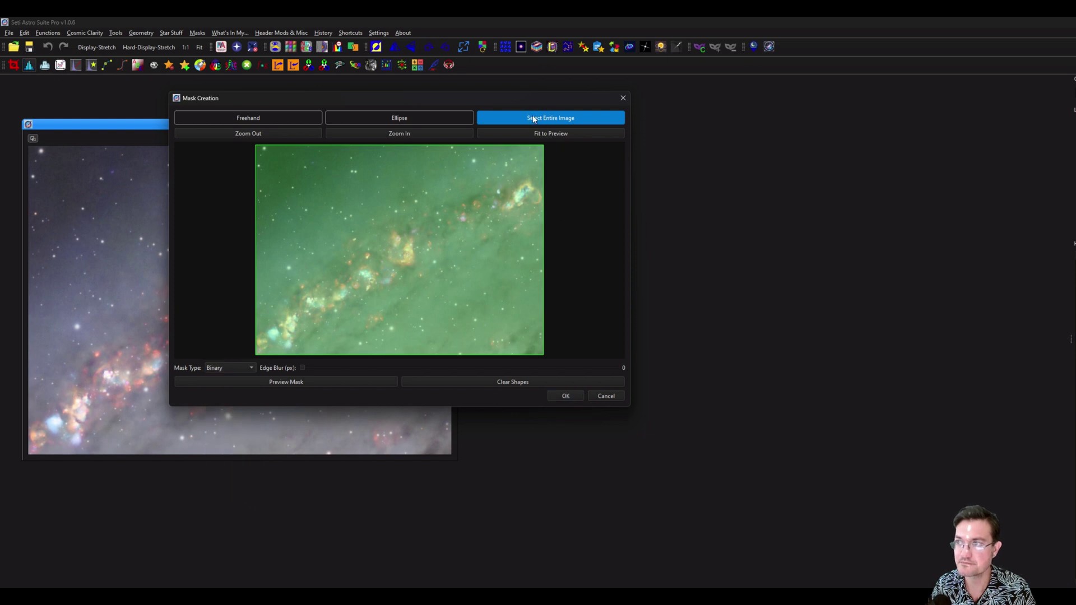
{"action": "left_click", "coordinate": [537, 384]}
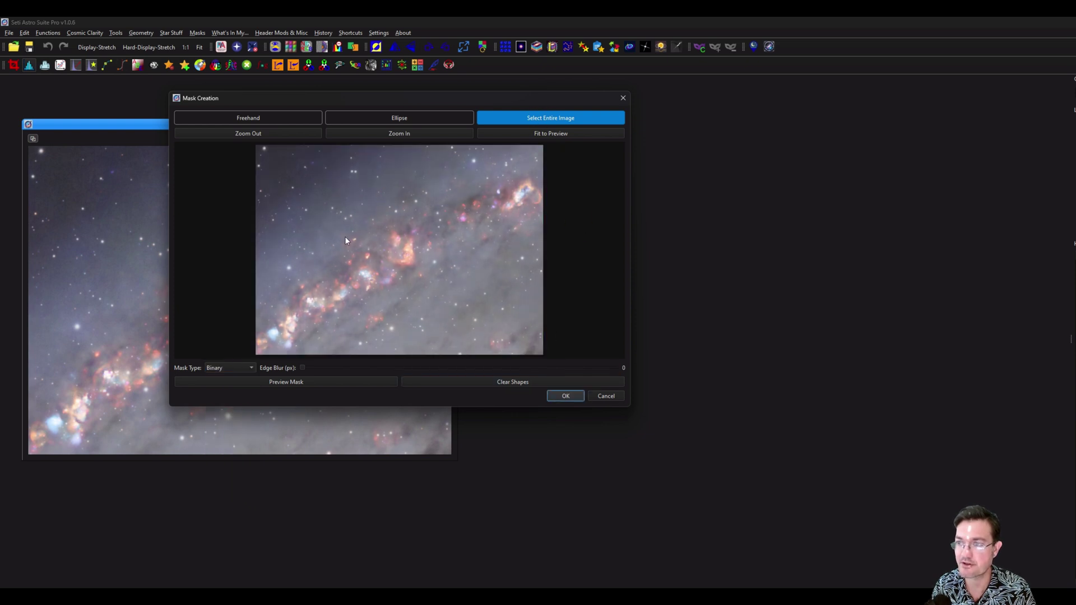
Step: Mask the entire image as Color: Red, with lower limit 0.15 and edge blur 84
{"action": "left_click", "coordinate": [271, 115]}
{"action": "mouse_move", "coordinate": [396, 217]}
{"action": "left_mouse_down"}
{"action": "mouse_move", "coordinate": [418, 223]}
{"action": "mouse_move", "coordinate": [396, 222]}
{"action": "left_mouse_up"}
{"action": "left_click", "coordinate": [238, 366]}
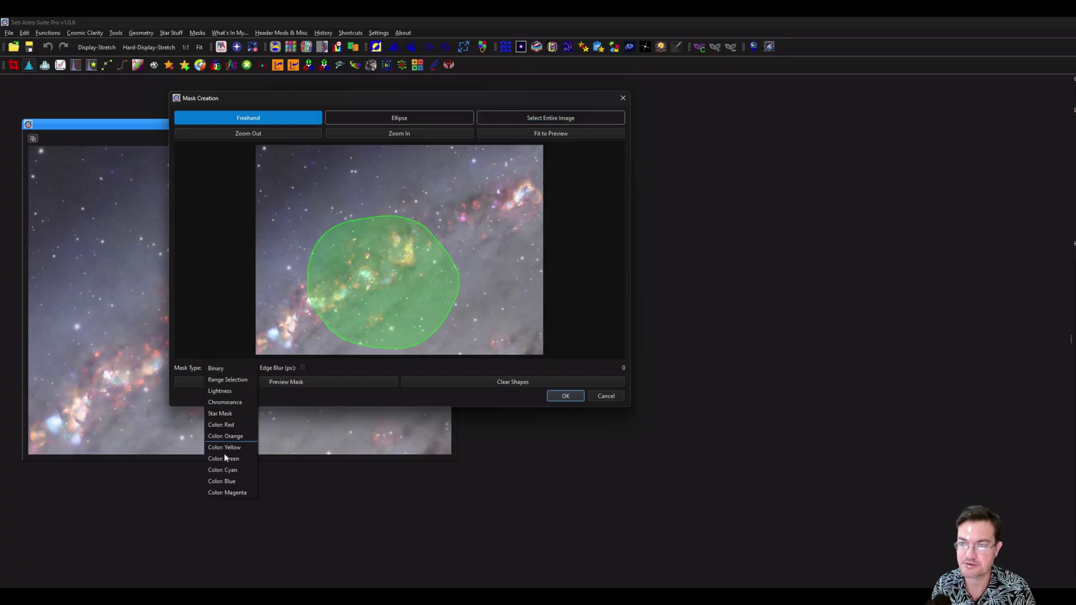
{"action": "left_click", "coordinate": [217, 373]}
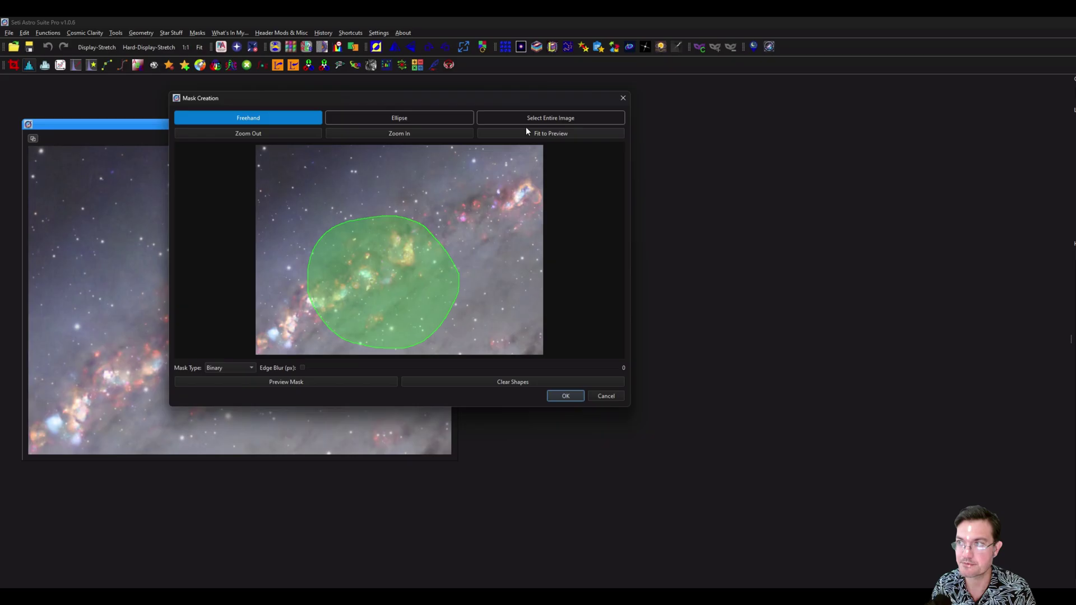
{"action": "left_click", "coordinate": [538, 116]}
{"action": "left_click", "coordinate": [247, 370]}
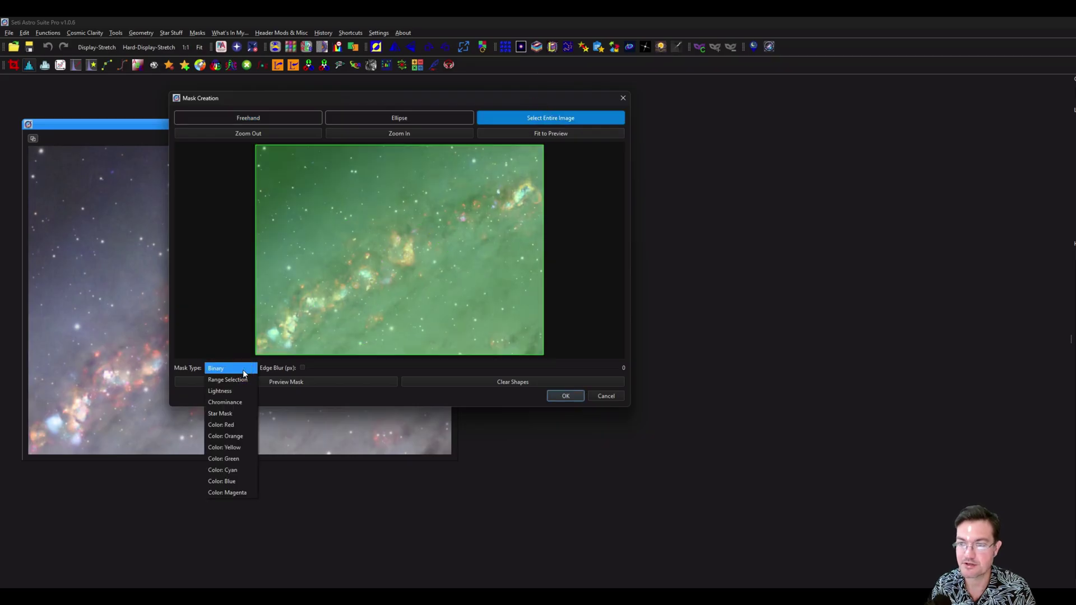
{"action": "left_click", "coordinate": [227, 380]}
{"action": "left_click_drag", "start_coordinate": [406, 184], "coordinate": [691, 170]}
{"action": "left_click_drag", "start_coordinate": [212, 294], "coordinate": [358, 298]}
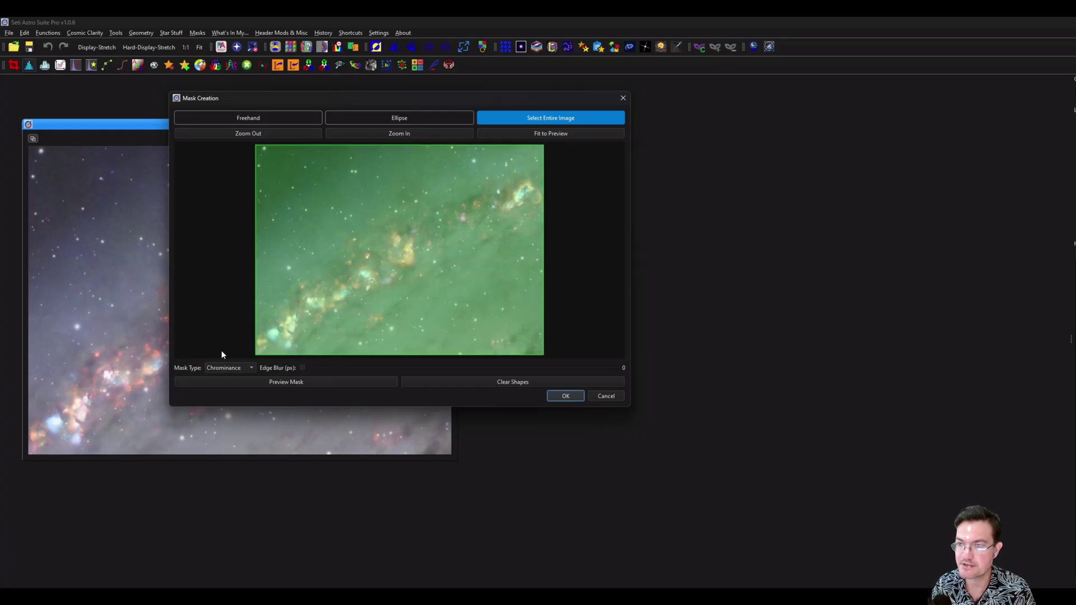
{"action": "left_click_drag", "start_coordinate": [304, 369], "coordinate": [392, 369]}
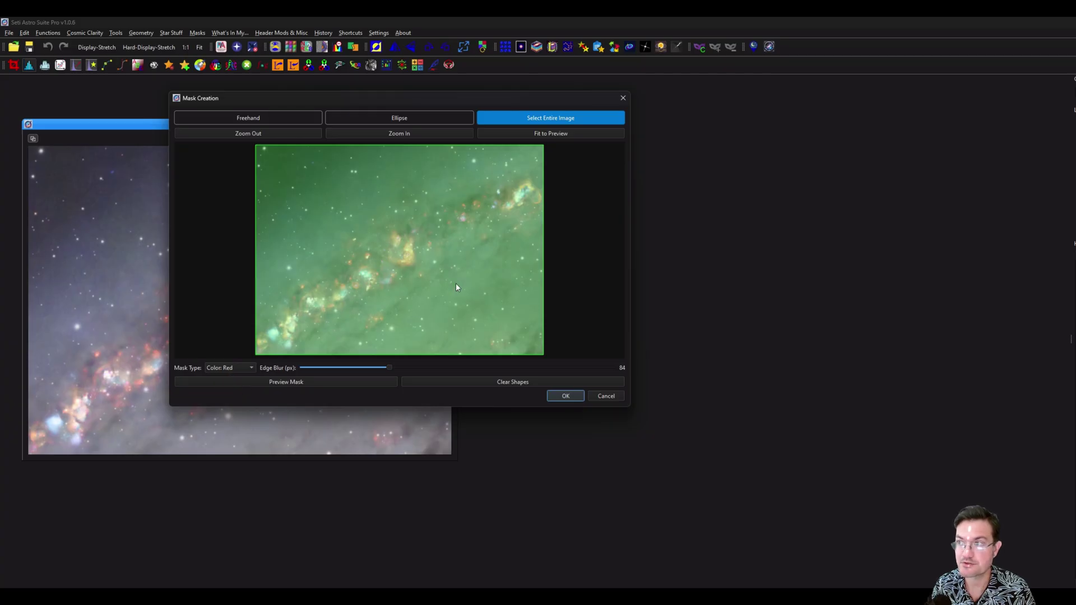
Step: Preview the fitted mask and push it out as a new document named RedMask
{"action": "left_click", "coordinate": [316, 381]}
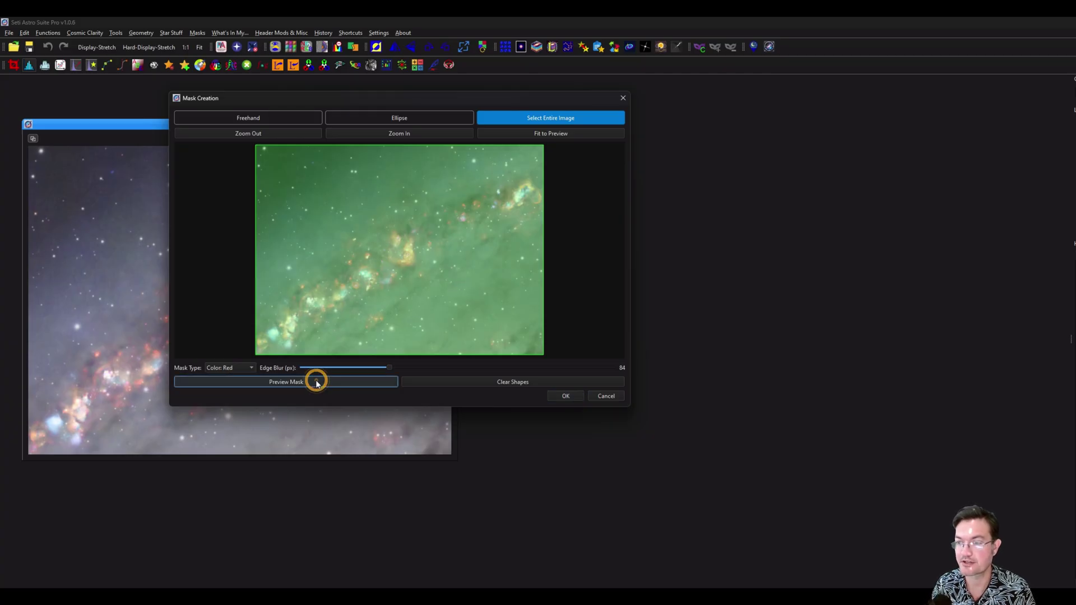
{"action": "left_click", "coordinate": [428, 343]}
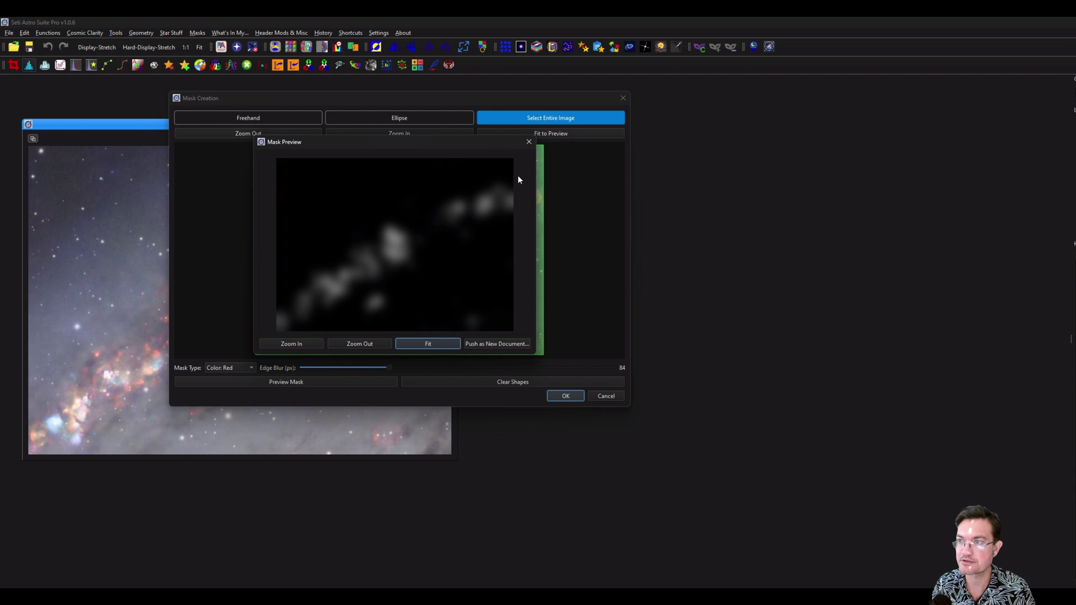
{"action": "left_click_drag", "start_coordinate": [386, 142], "coordinate": [701, 187]}
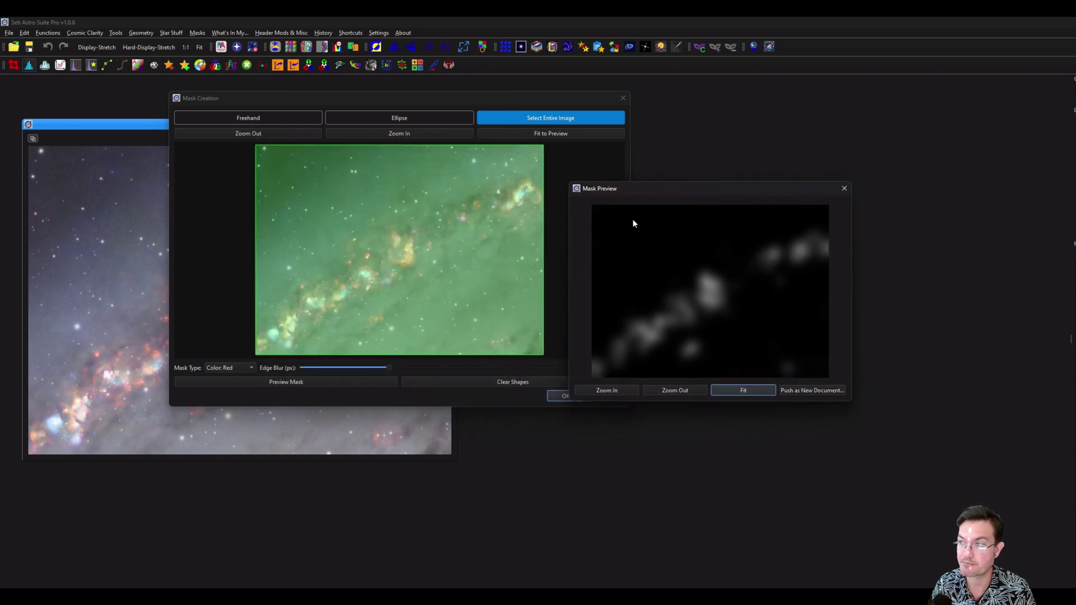
{"action": "left_click_drag", "start_coordinate": [625, 190], "coordinate": [652, 157]}
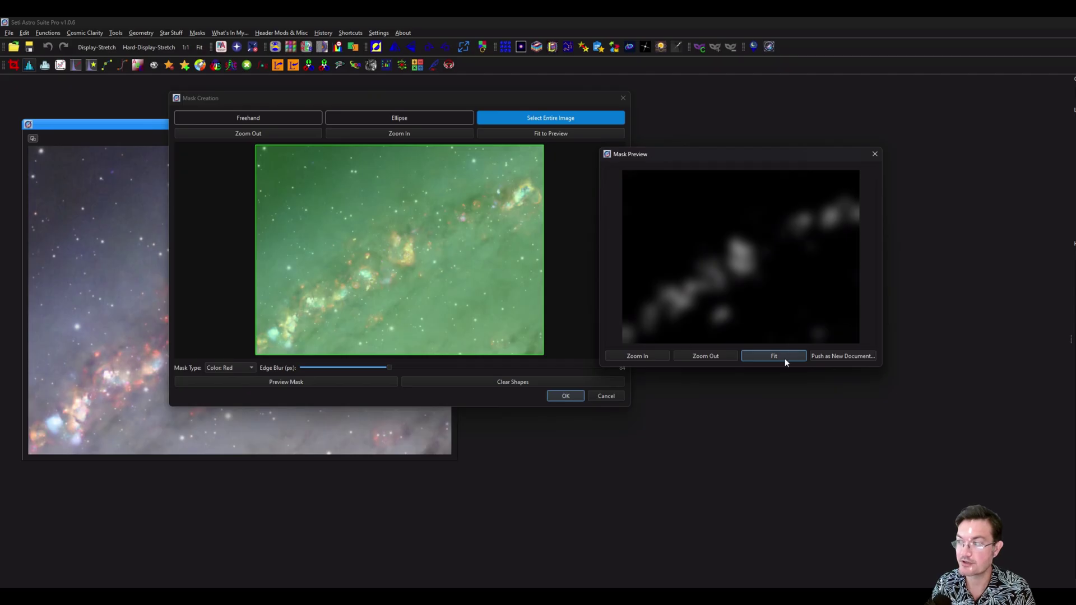
{"action": "left_click", "coordinate": [818, 356]}
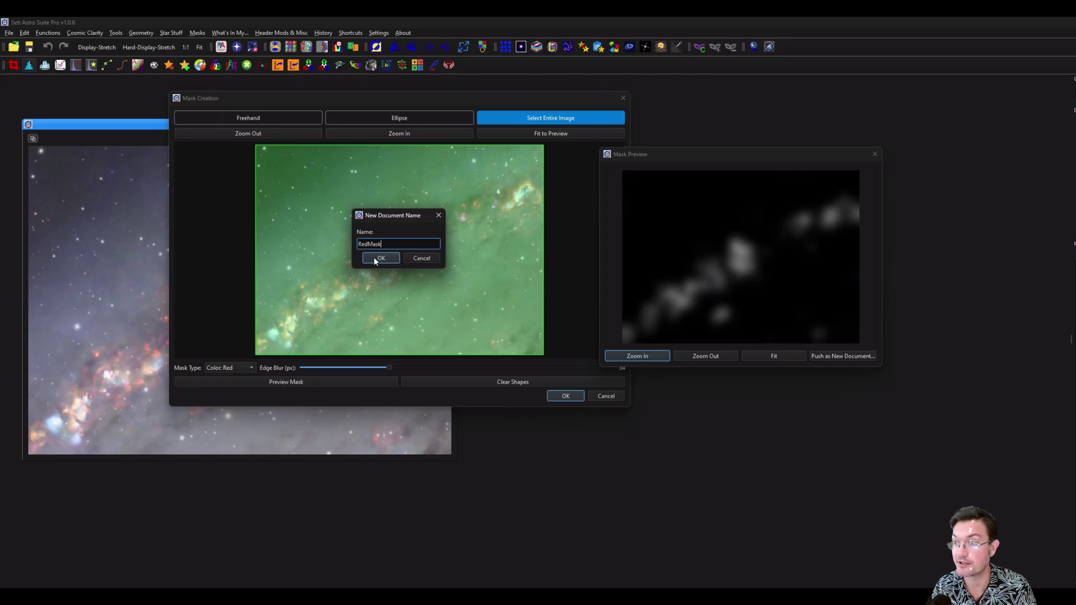
{"action": "left_click", "coordinate": [381, 258]}
Step: Close Mask Creation and apply RedMask as the mask on andromedatry.png
{"action": "left_click", "coordinate": [623, 98]}
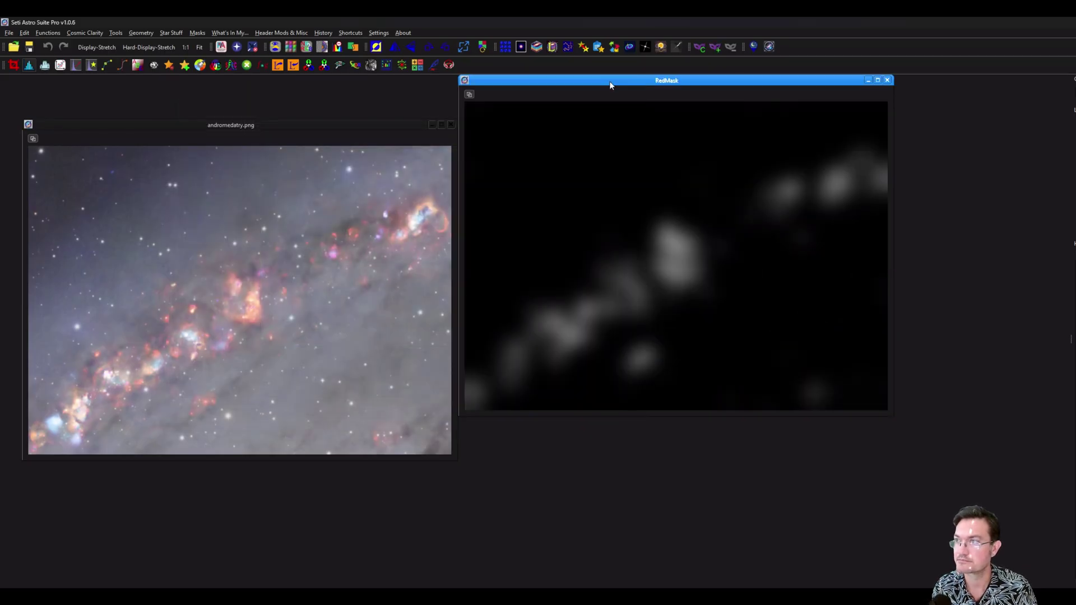
{"action": "mouse_move", "coordinate": [613, 84]}
{"action": "left_mouse_down"}
{"action": "mouse_move", "coordinate": [678, 144]}
{"action": "mouse_move", "coordinate": [656, 141]}
{"action": "mouse_move", "coordinate": [675, 130]}
{"action": "mouse_move", "coordinate": [622, 90]}
{"action": "left_mouse_up"}
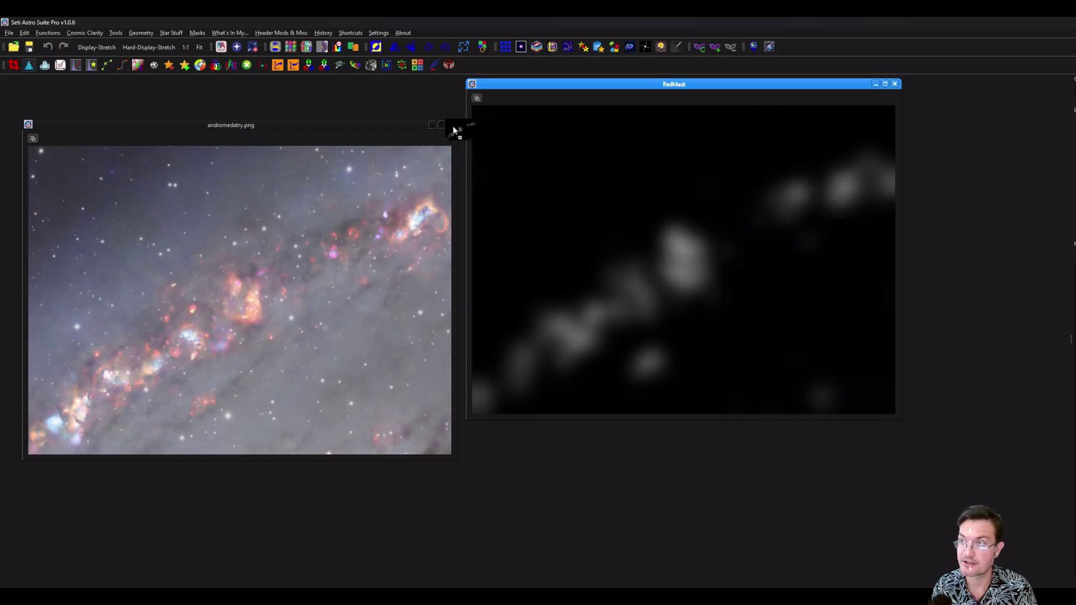
{"action": "left_click_drag", "start_coordinate": [261, 234], "coordinate": [262, 234]}
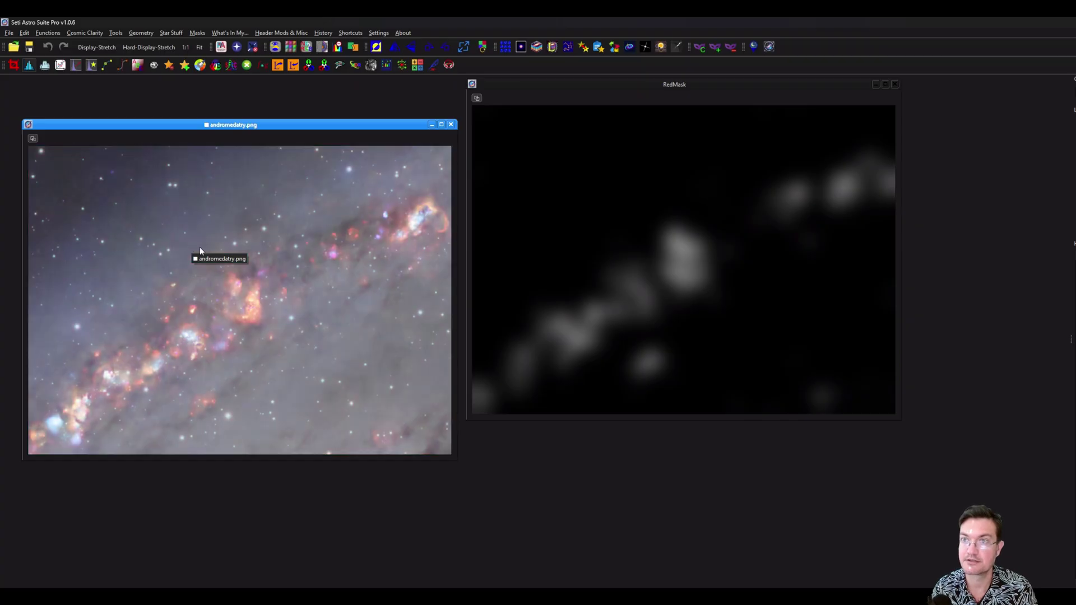
Step: Toggle the RedMask overlay on andromedatry.png from the Masks menu
{"action": "left_click", "coordinate": [197, 33]}
{"action": "left_click", "coordinate": [211, 79]}
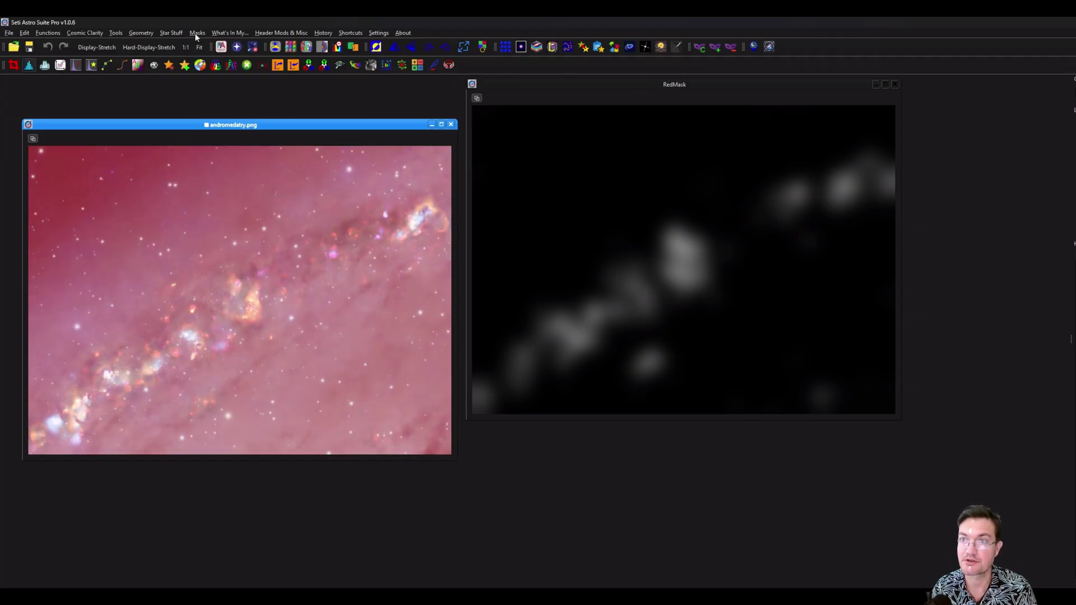
{"action": "left_click", "coordinate": [197, 33]}
{"action": "left_click", "coordinate": [208, 91]}
{"action": "left_click", "coordinate": [195, 33]}
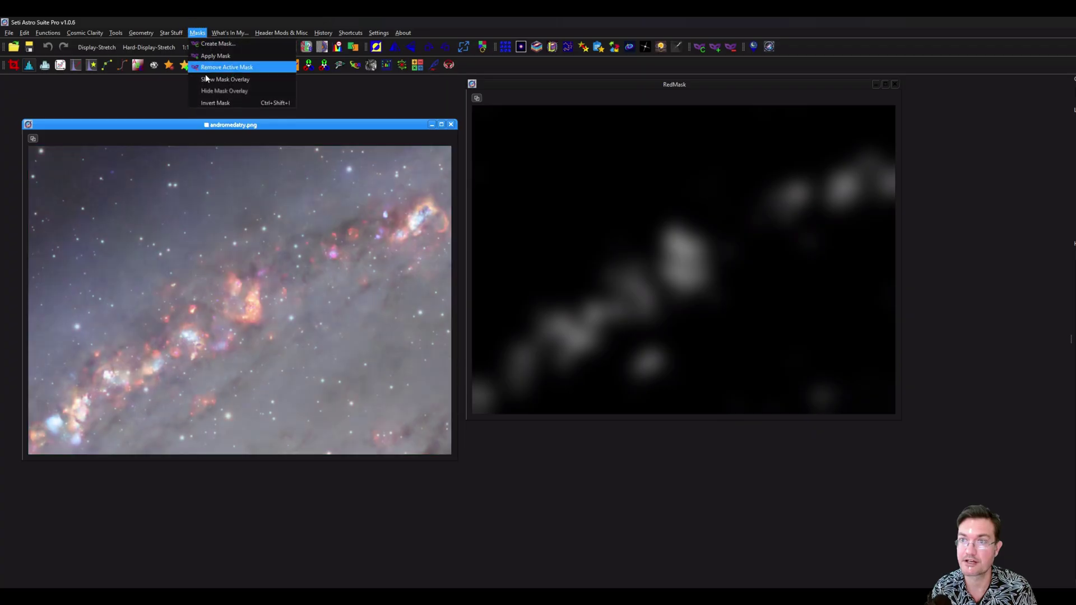
{"action": "left_click", "coordinate": [196, 33]}
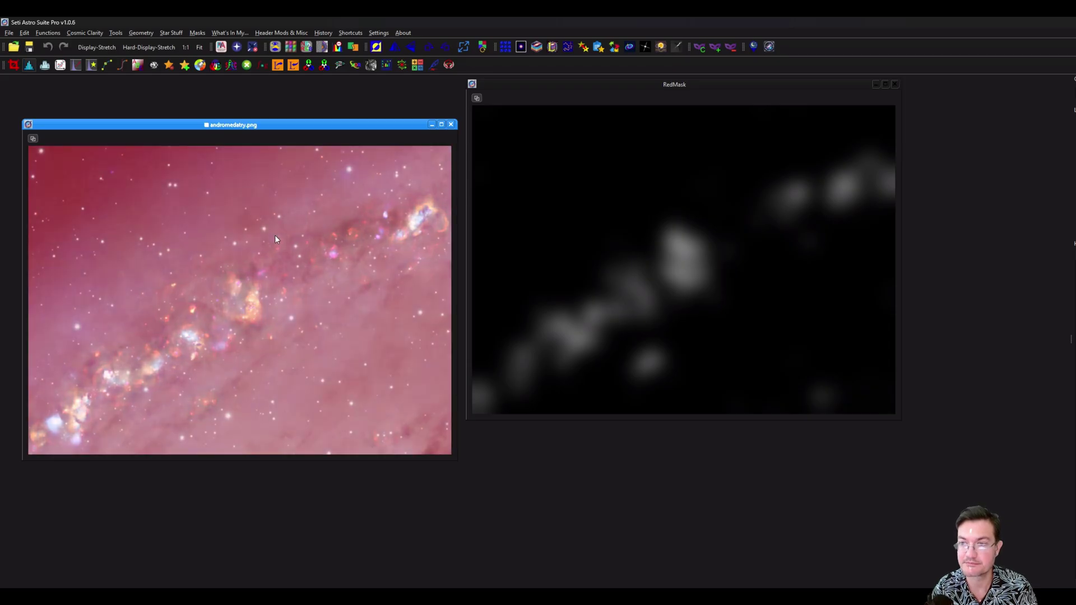
Step: Raise the Chroma curve midpoint in Curves and apply it to the masked andromedatry.png
{"action": "left_click", "coordinate": [107, 64]}
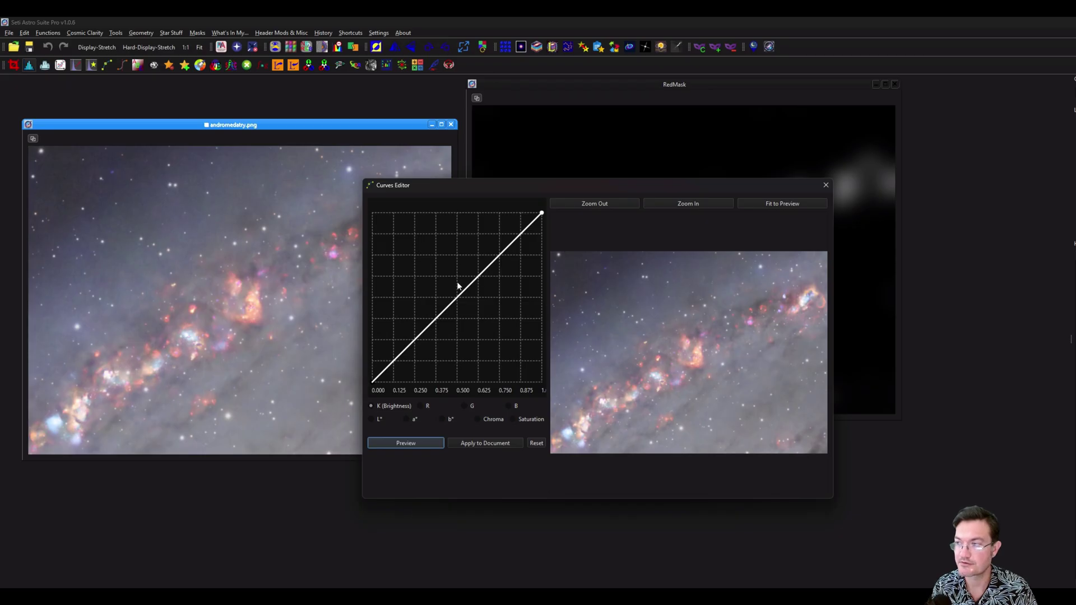
{"action": "mouse_move", "coordinate": [458, 286]}
{"action": "left_mouse_down"}
{"action": "mouse_move", "coordinate": [447, 279]}
{"action": "mouse_move", "coordinate": [463, 281]}
{"action": "mouse_move", "coordinate": [456, 247]}
{"action": "mouse_move", "coordinate": [470, 281]}
{"action": "mouse_move", "coordinate": [459, 243]}
{"action": "mouse_move", "coordinate": [466, 281]}
{"action": "mouse_move", "coordinate": [447, 254]}
{"action": "mouse_move", "coordinate": [471, 287]}
{"action": "left_mouse_up"}
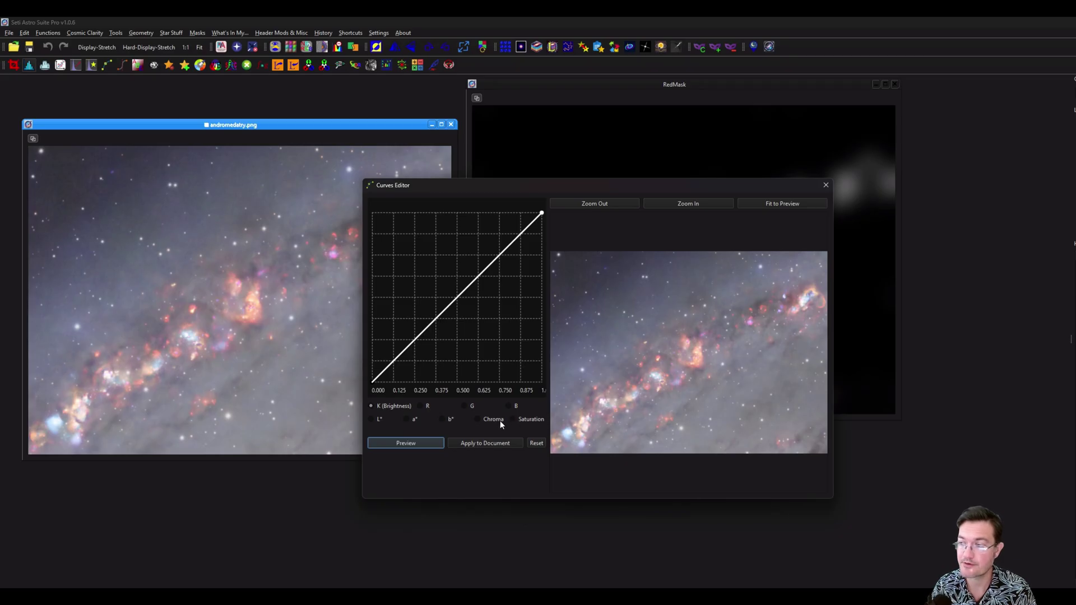
{"action": "left_click", "coordinate": [502, 421]}
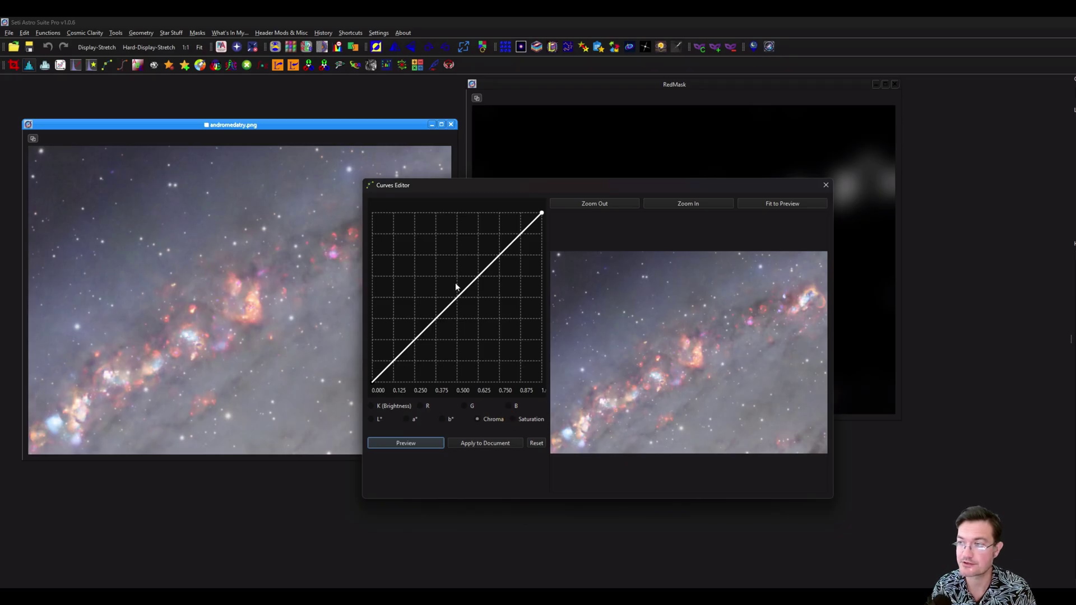
{"action": "left_click_drag", "start_coordinate": [454, 289], "coordinate": [462, 280]}
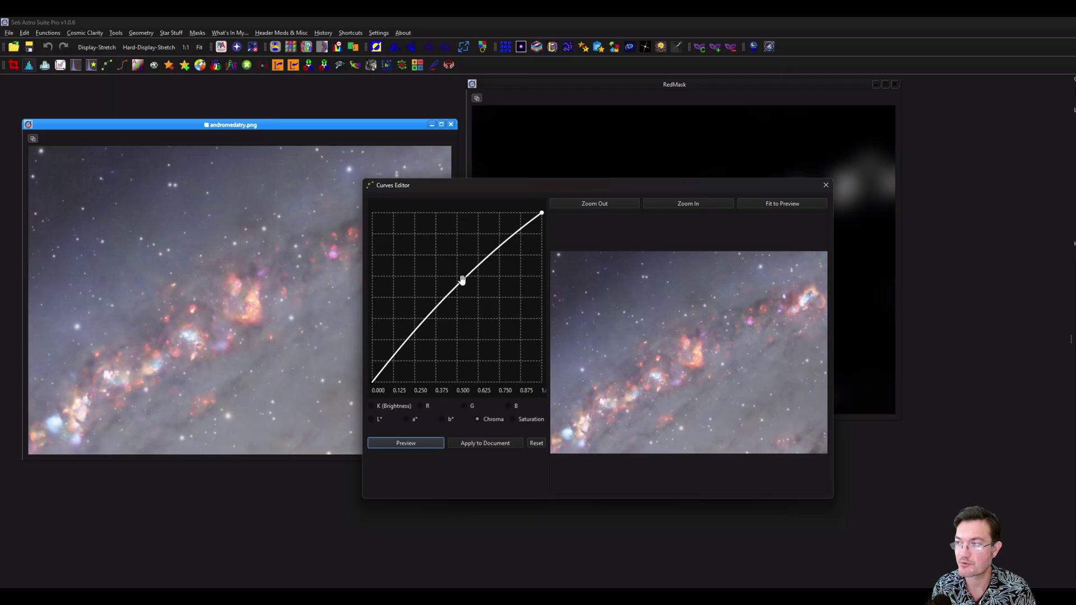
{"action": "left_click", "coordinate": [469, 443]}
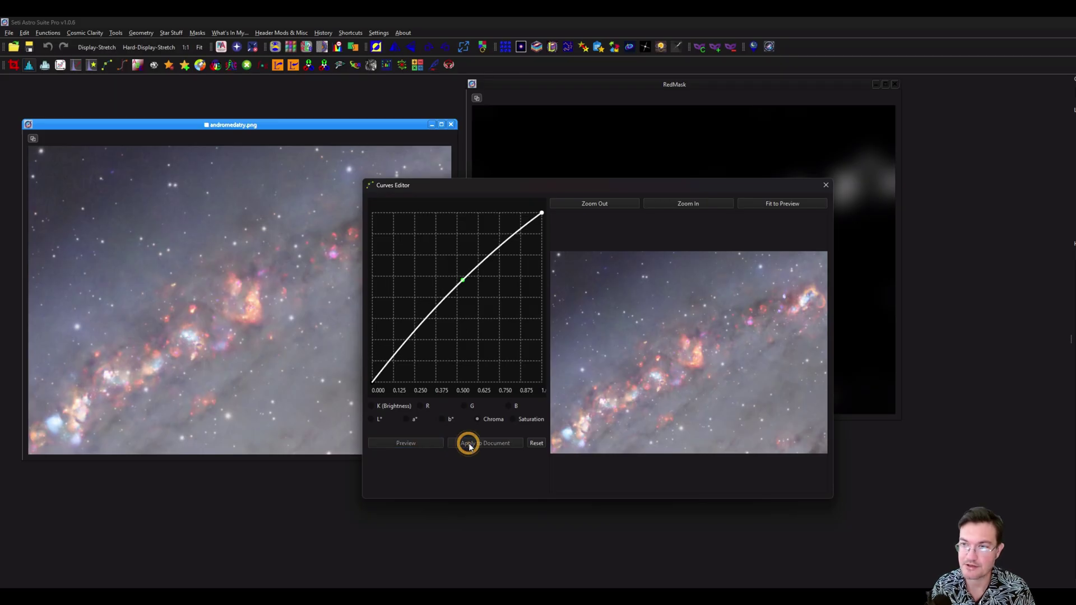
{"action": "left_click", "coordinate": [826, 185]}
{"action": "left_click_drag", "start_coordinate": [567, 85], "coordinate": [620, 174]}
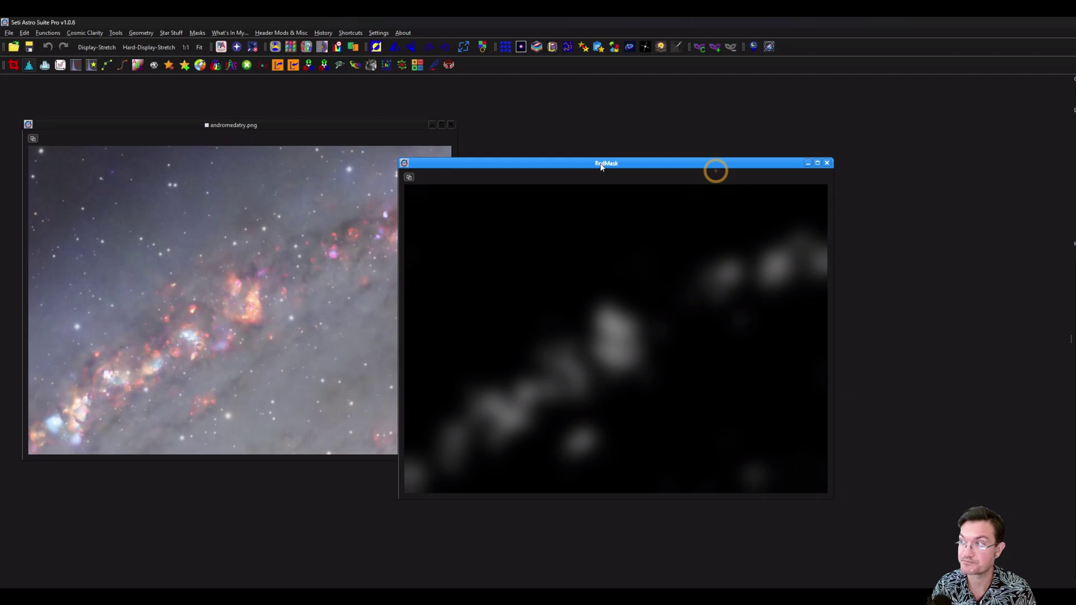
Step: Remove the red mask and place andromedatry.png_duplicate beside the original
{"action": "left_click", "coordinate": [197, 32]}
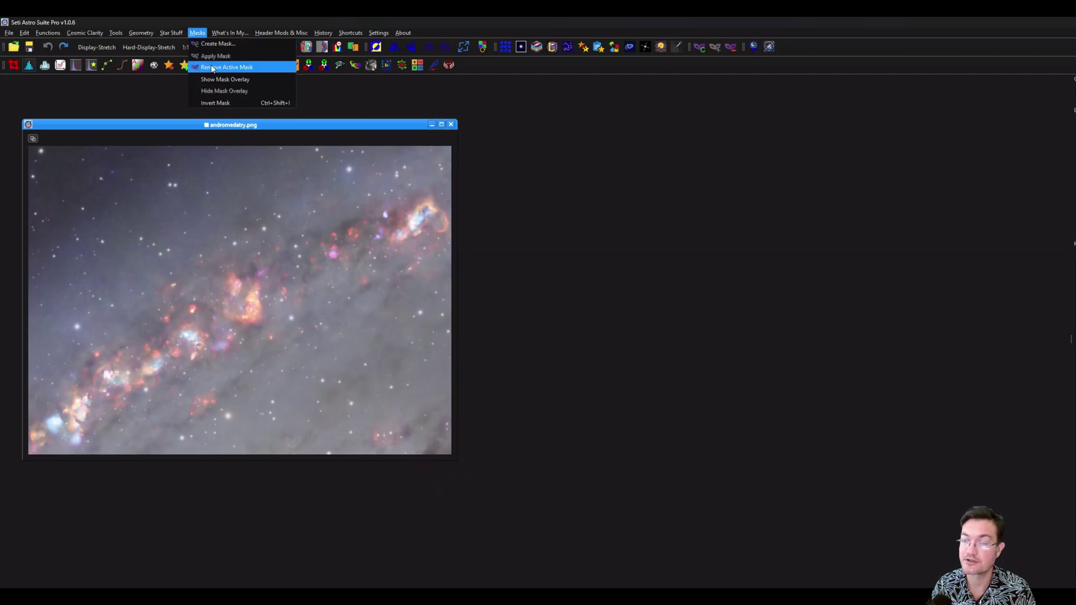
{"action": "left_click", "coordinate": [213, 68]}
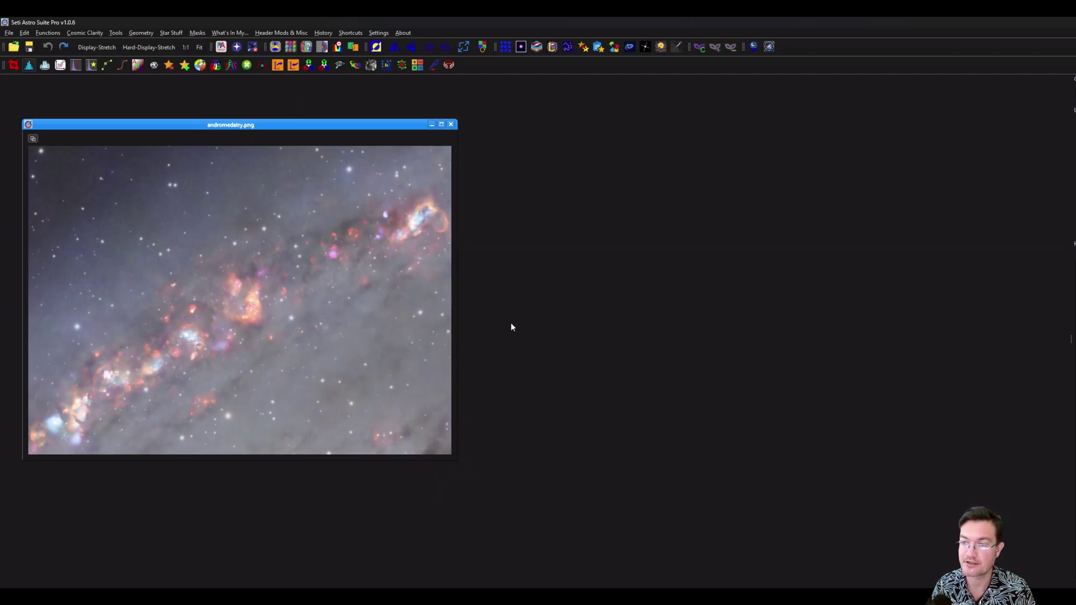
{"action": "left_click_drag", "start_coordinate": [299, 134], "coordinate": [307, 115]}
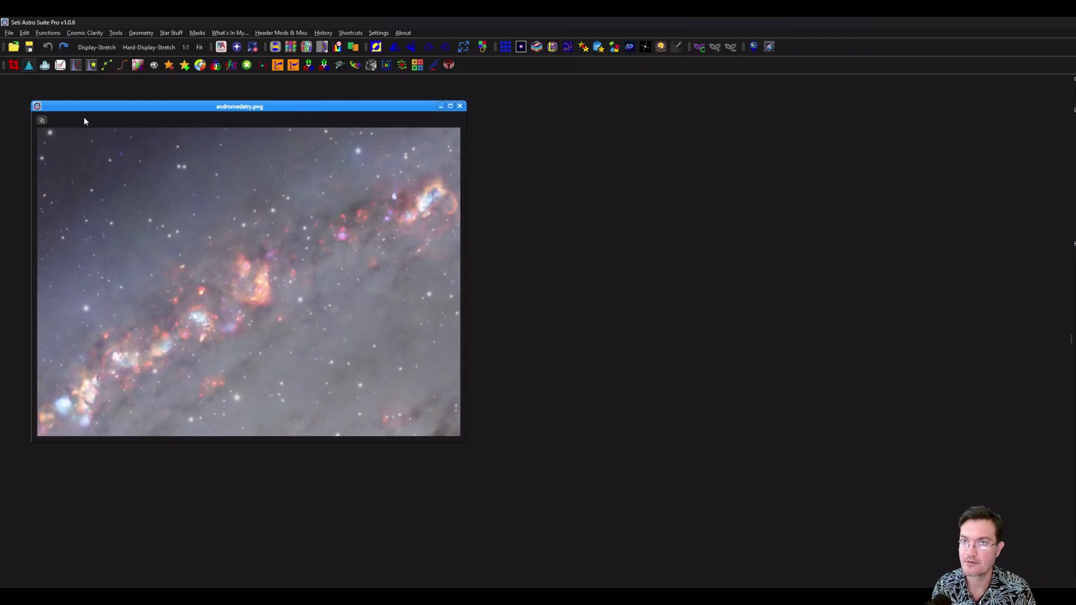
{"action": "left_click_drag", "start_coordinate": [41, 120], "coordinate": [682, 163]}
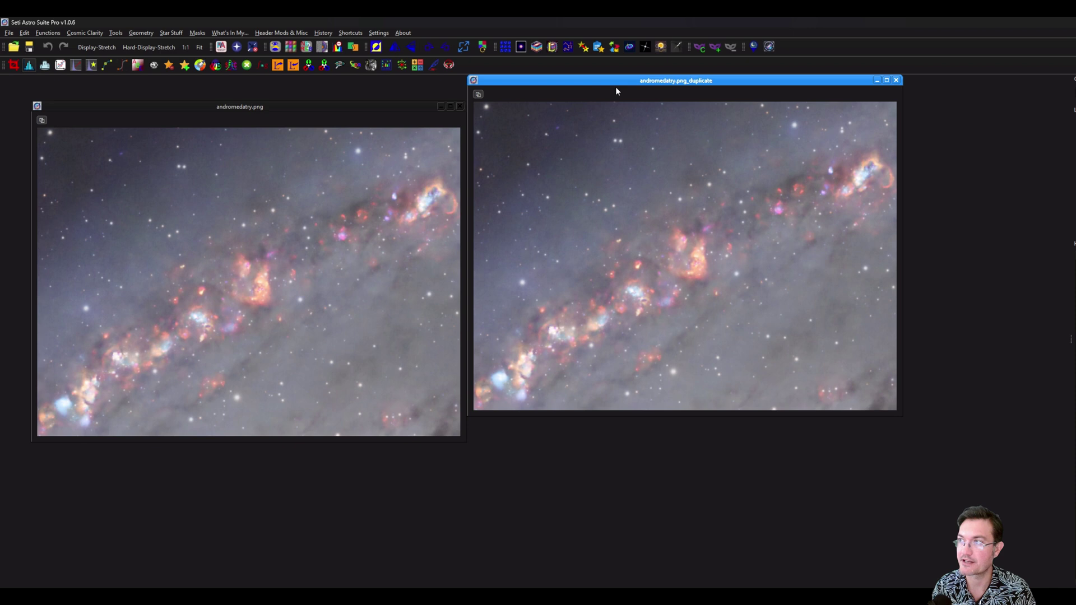
{"action": "left_click_drag", "start_coordinate": [616, 83], "coordinate": [715, 112]}
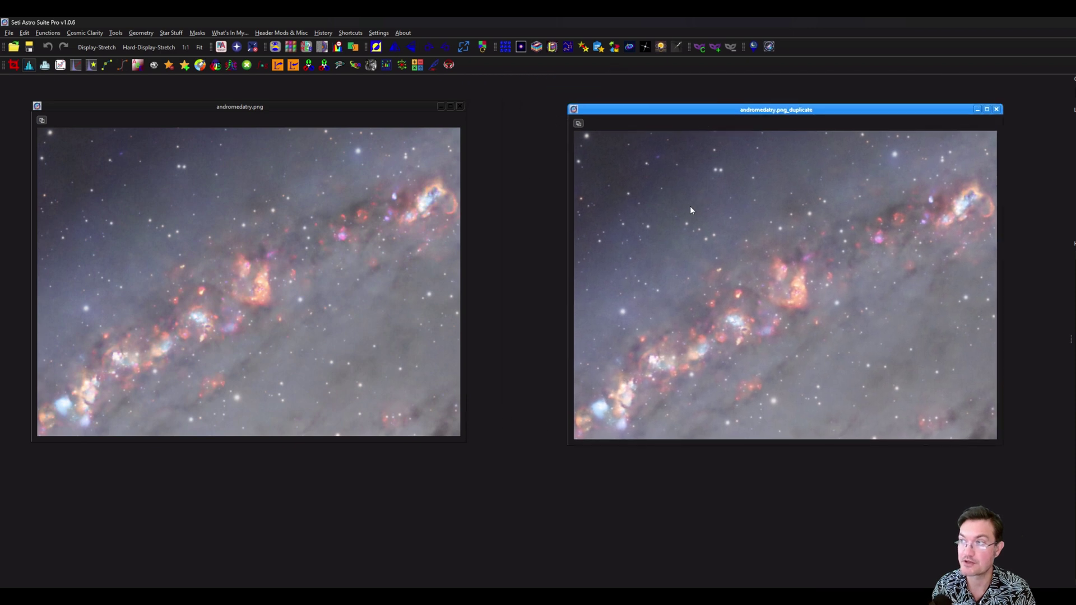
{"action": "left_click_drag", "start_coordinate": [578, 123], "coordinate": [279, 207]}
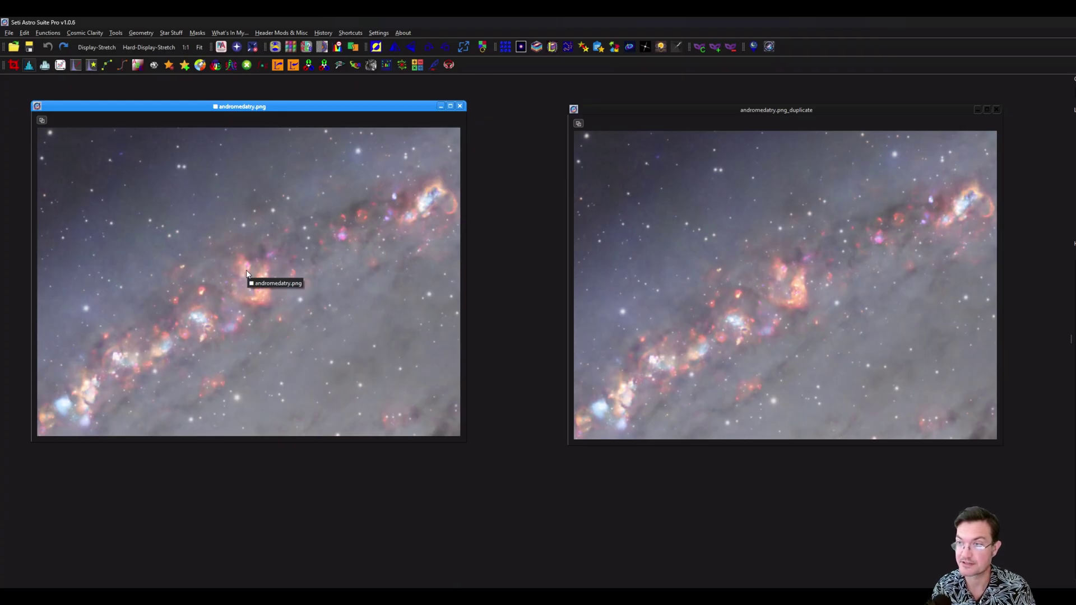
Step: Apply andromedatry.png to itself as a mask and invert that mask
{"action": "left_click_drag", "start_coordinate": [162, 108], "coordinate": [251, 116]}
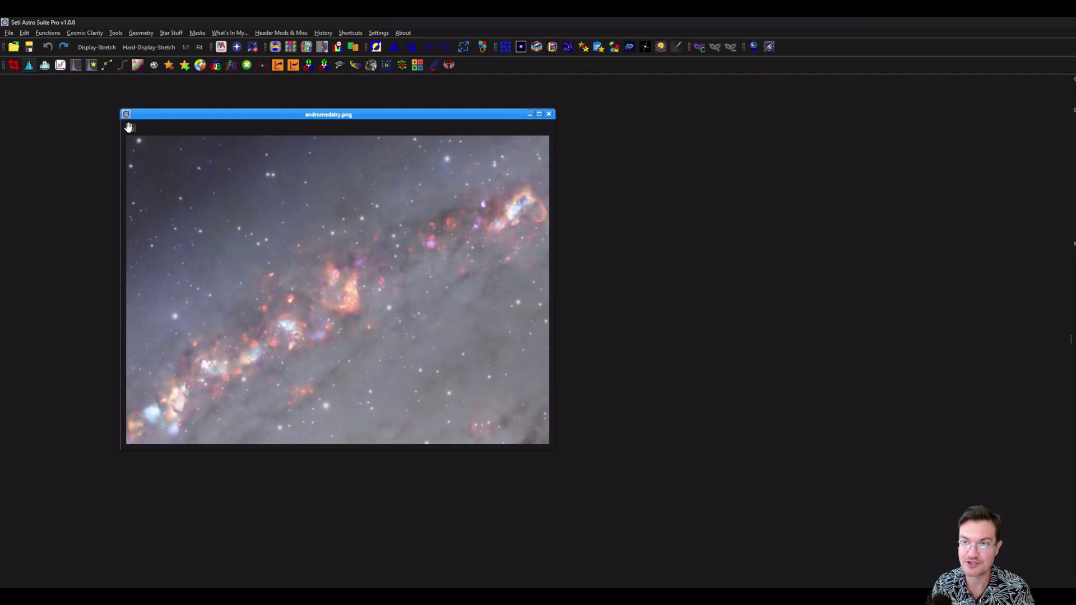
{"action": "left_click_drag", "start_coordinate": [128, 128], "coordinate": [176, 155]}
{"action": "left_click_drag", "start_coordinate": [219, 211], "coordinate": [222, 212]}
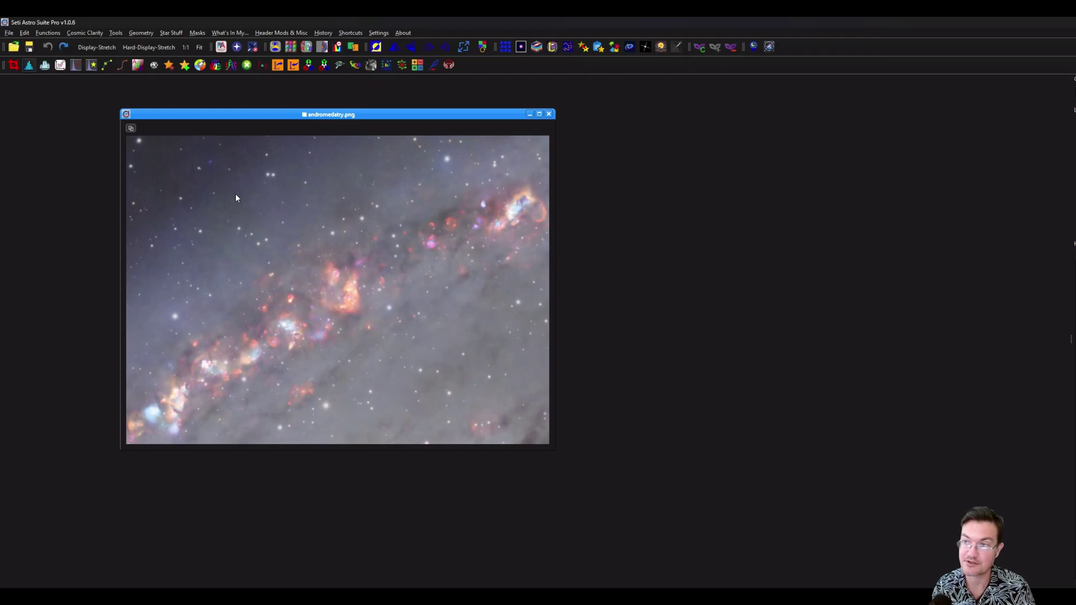
{"action": "left_click", "coordinate": [198, 33]}
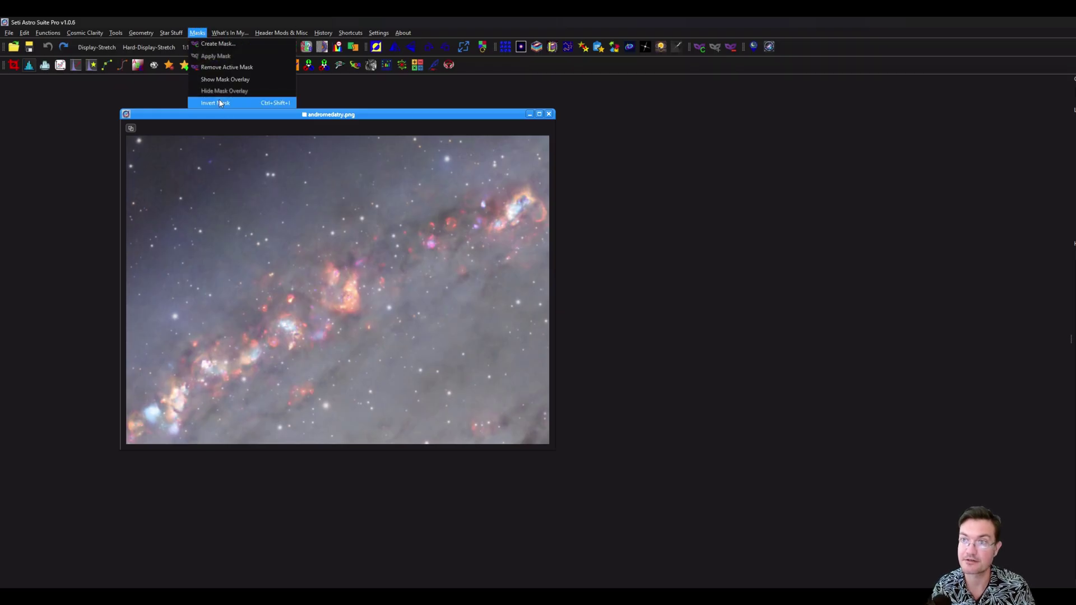
{"action": "left_click", "coordinate": [286, 268]}
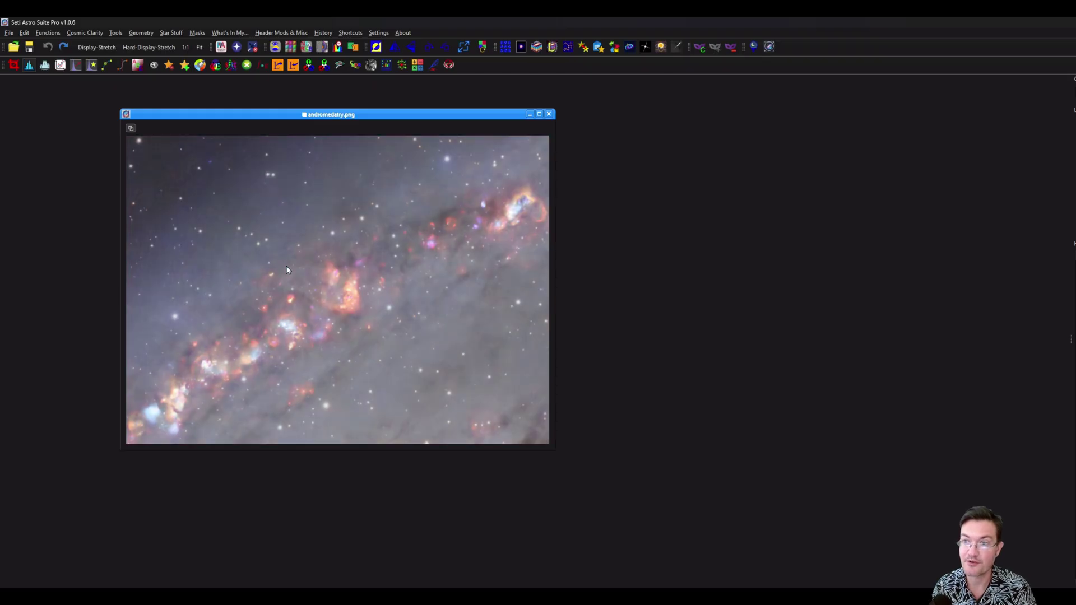
Step: Open andromedatest_satellited.tiff and apply the image to itself as a mask
{"action": "left_click", "coordinate": [105, 68]}
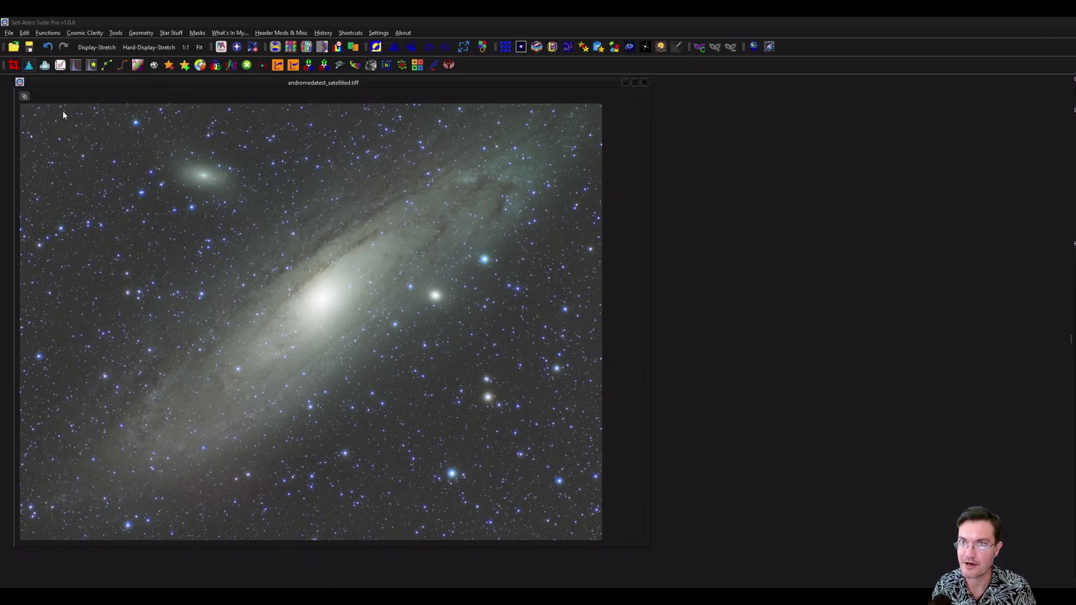
{"action": "left_click", "coordinate": [26, 95]}
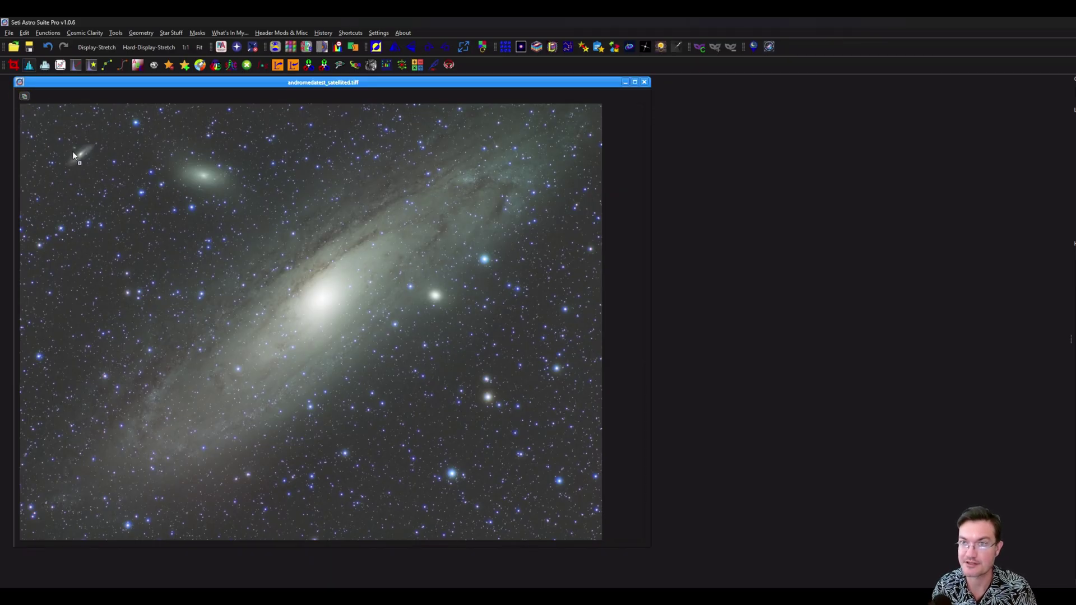
{"action": "mouse_move", "coordinate": [109, 175]}
{"action": "left_mouse_down"}
{"action": "mouse_move", "coordinate": [339, 219]}
{"action": "mouse_move", "coordinate": [308, 185]}
{"action": "left_mouse_up"}
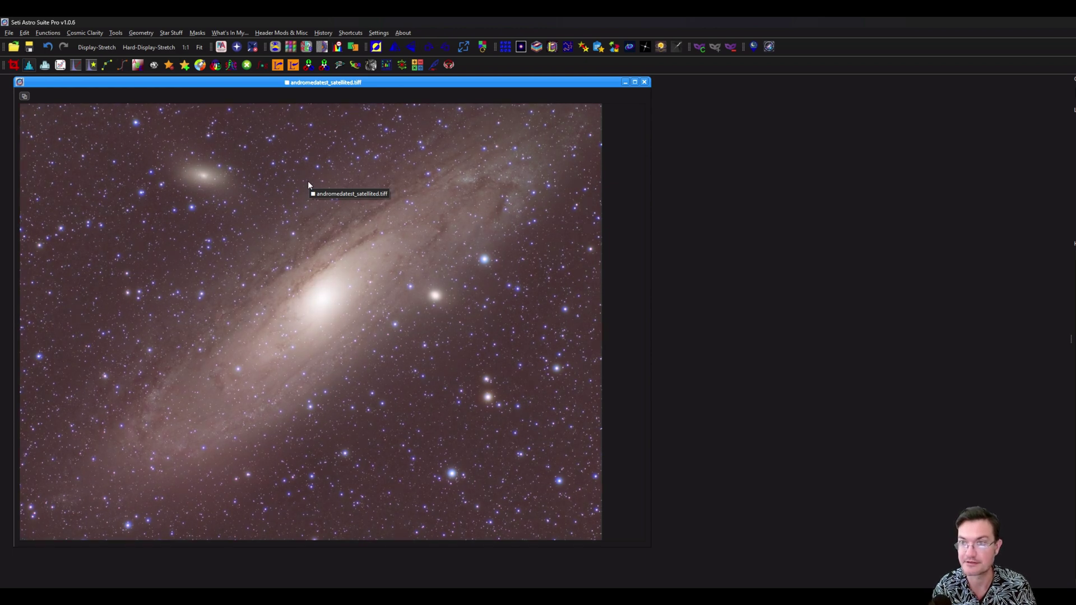
{"action": "left_click_drag", "start_coordinate": [308, 185], "coordinate": [307, 185]}
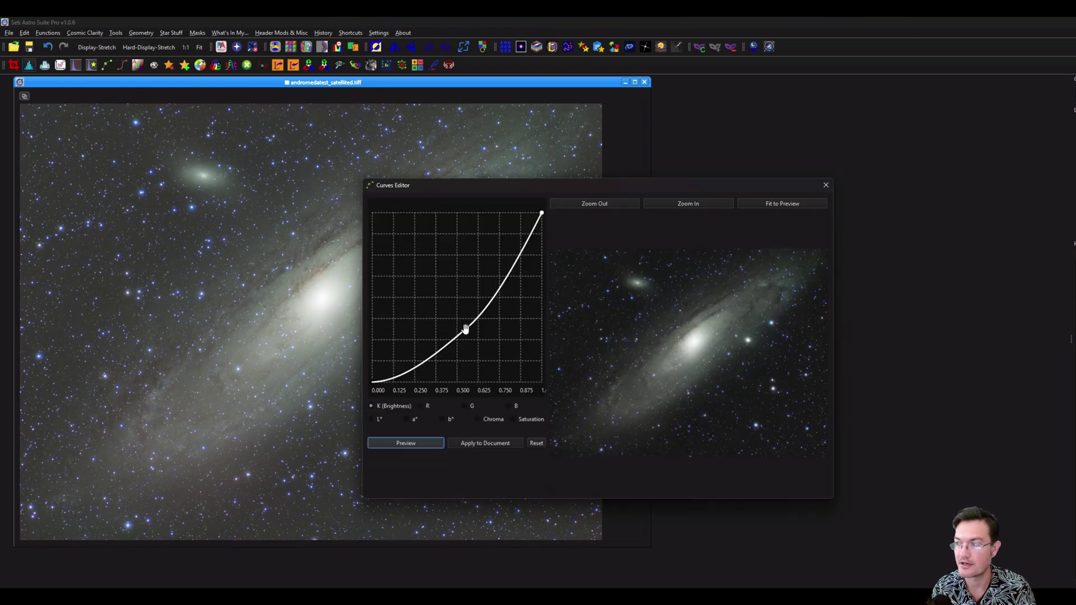
Step: Apply the darkening curve to andromedatest_satellited.tiff and close the Curves Editor
{"action": "left_click", "coordinate": [481, 444]}
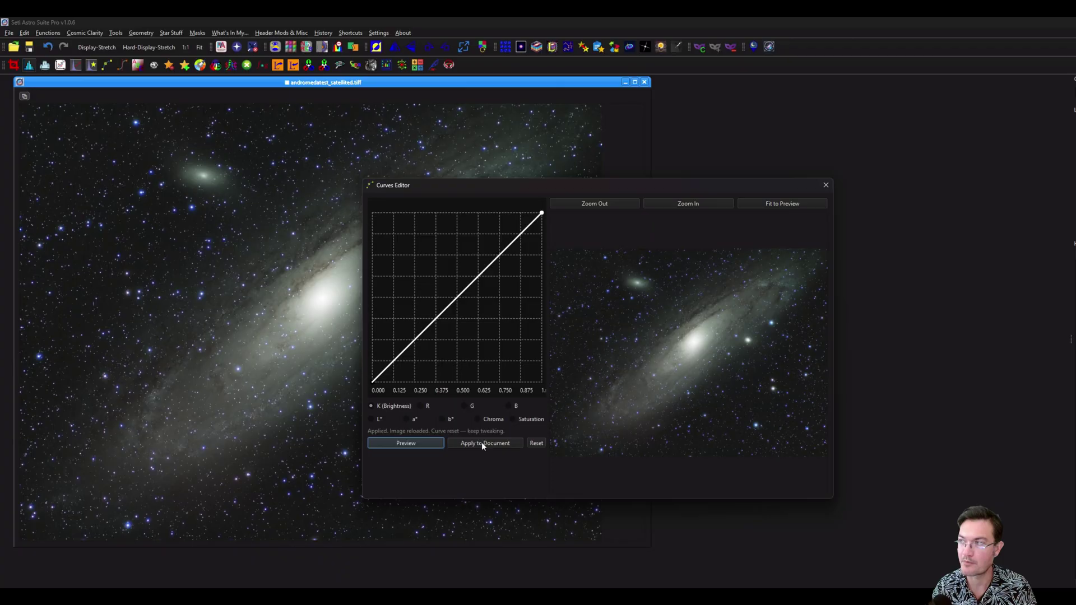
{"action": "left_click", "coordinate": [826, 185]}
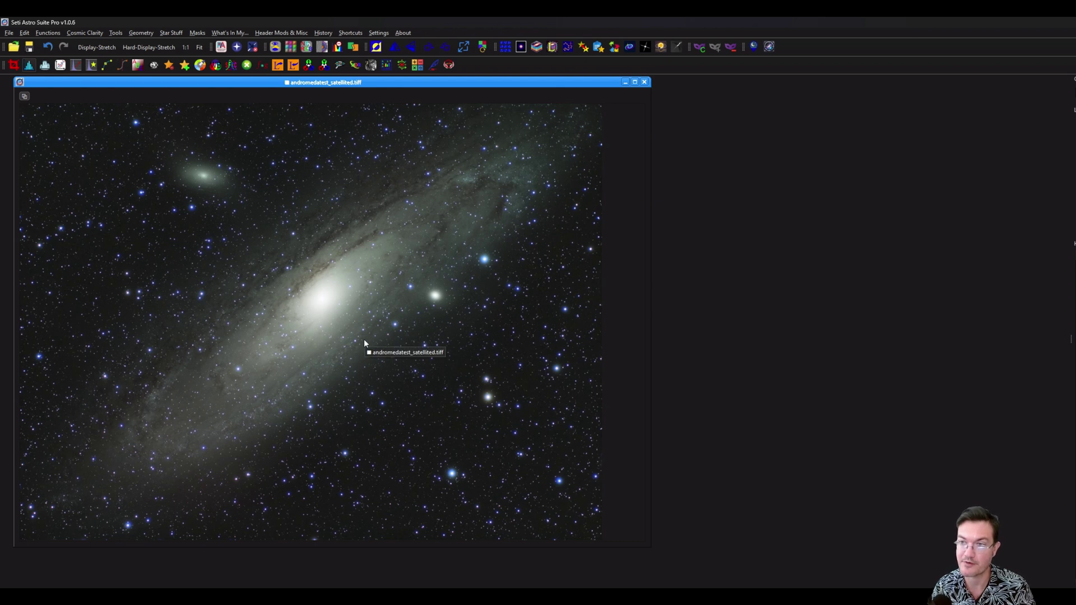
{"action": "left_click", "coordinate": [51, 48]}
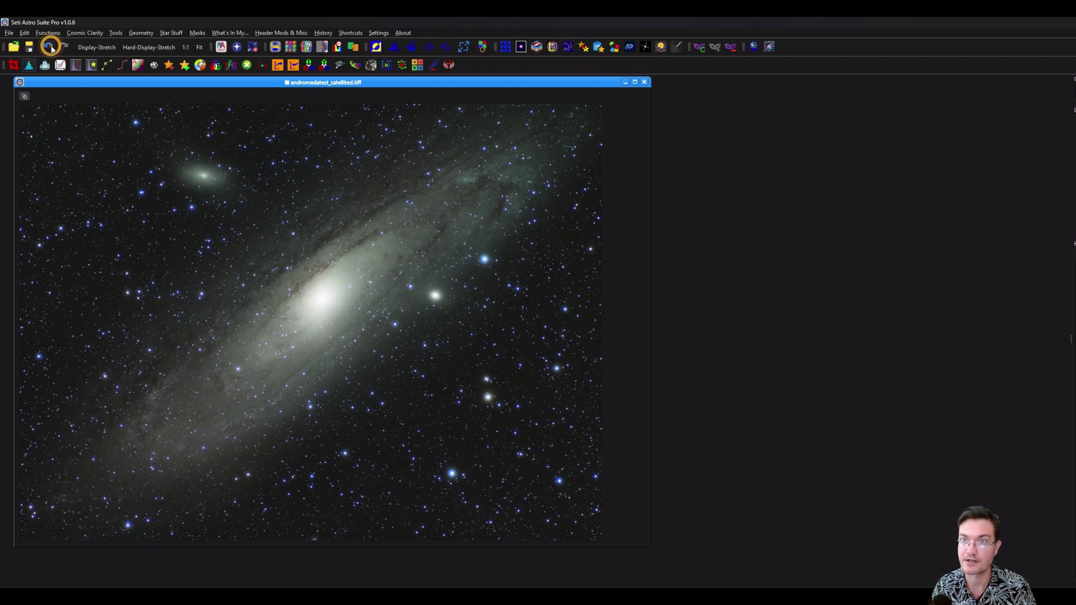
{"action": "left_click", "coordinate": [60, 49]}
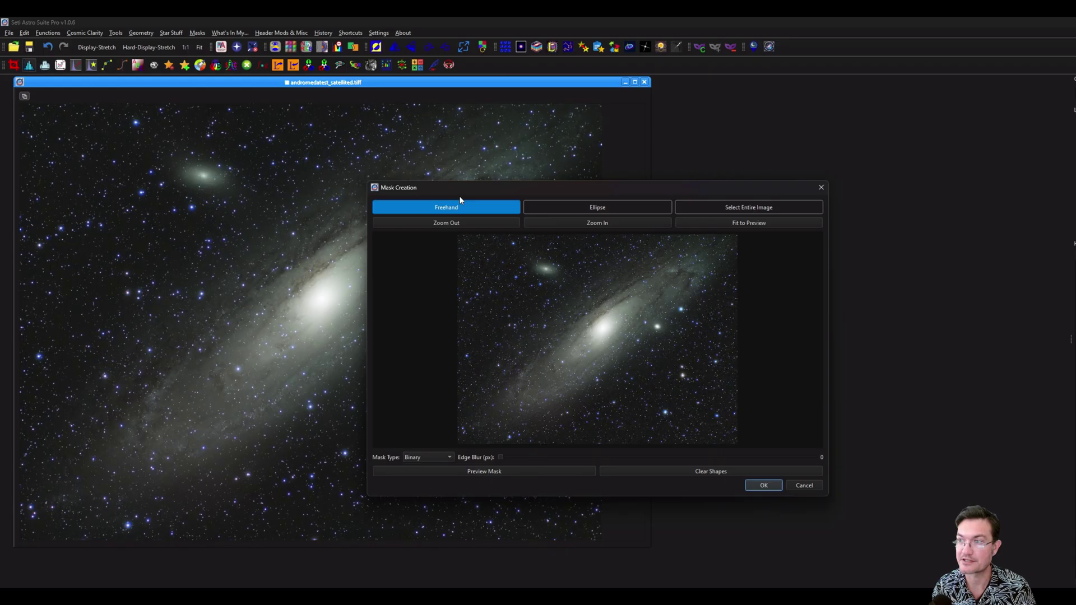
Step: Browse the Mask Type list in Mask Creation, then close it without making a mask
{"action": "left_click_drag", "start_coordinate": [453, 190], "coordinate": [233, 151]}
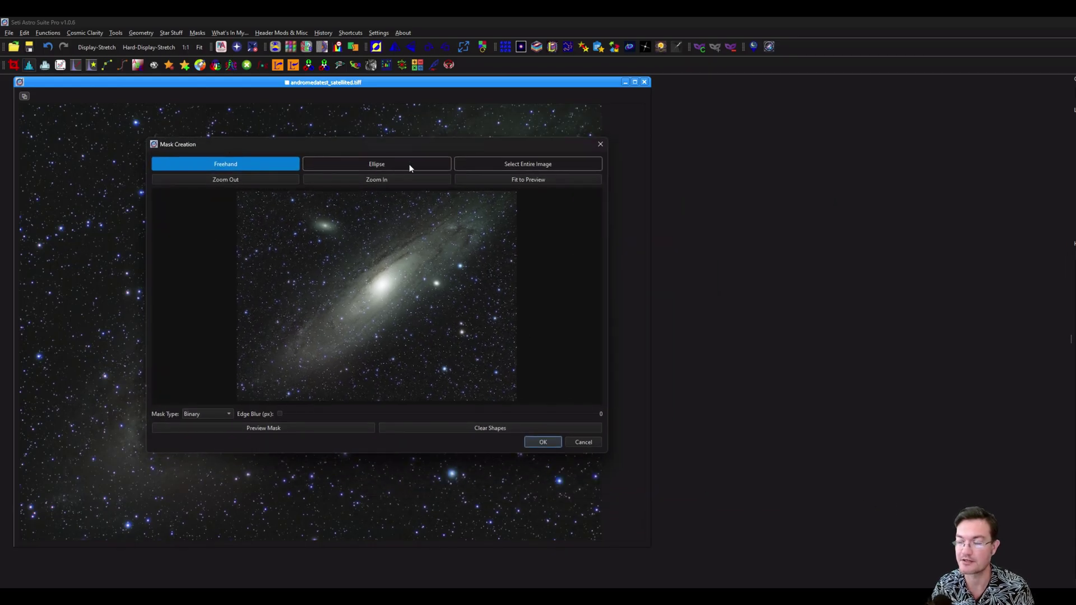
{"action": "left_click", "coordinate": [199, 417]}
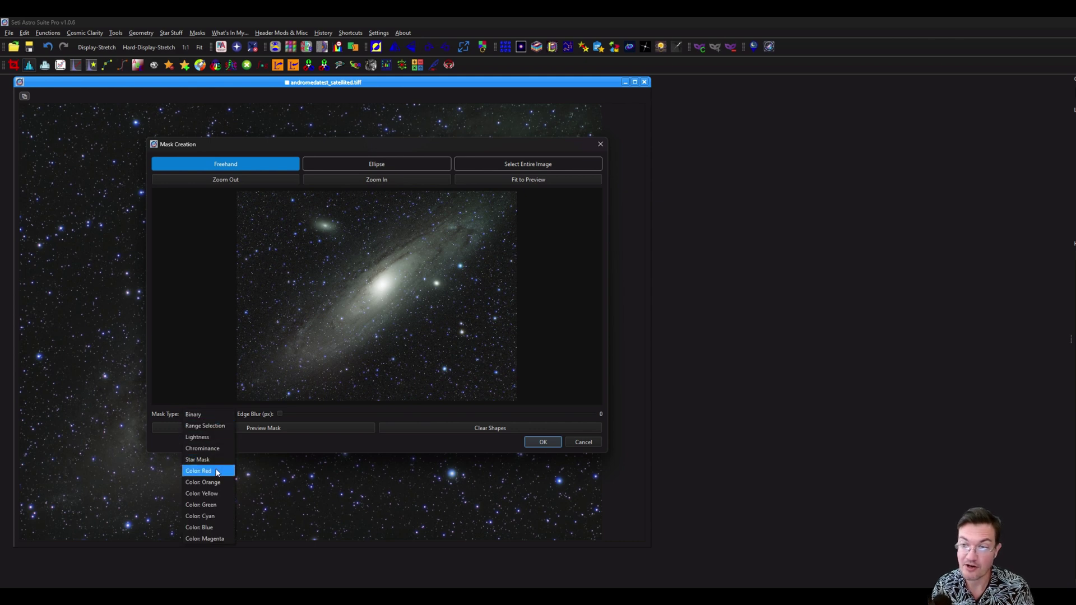
{"action": "left_click", "coordinate": [205, 338]}
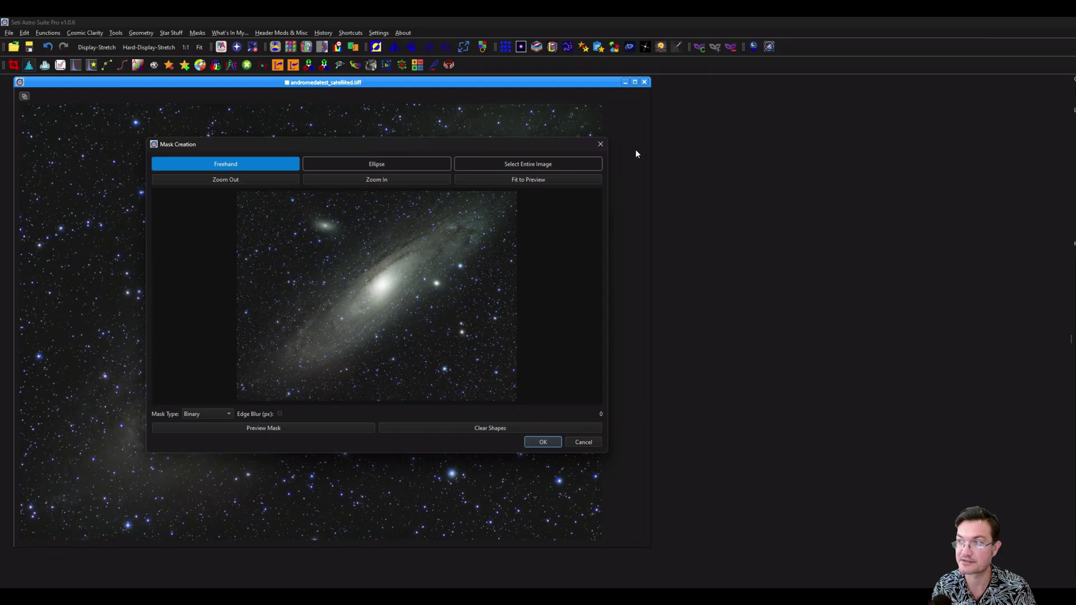
{"action": "left_click", "coordinate": [600, 146]}
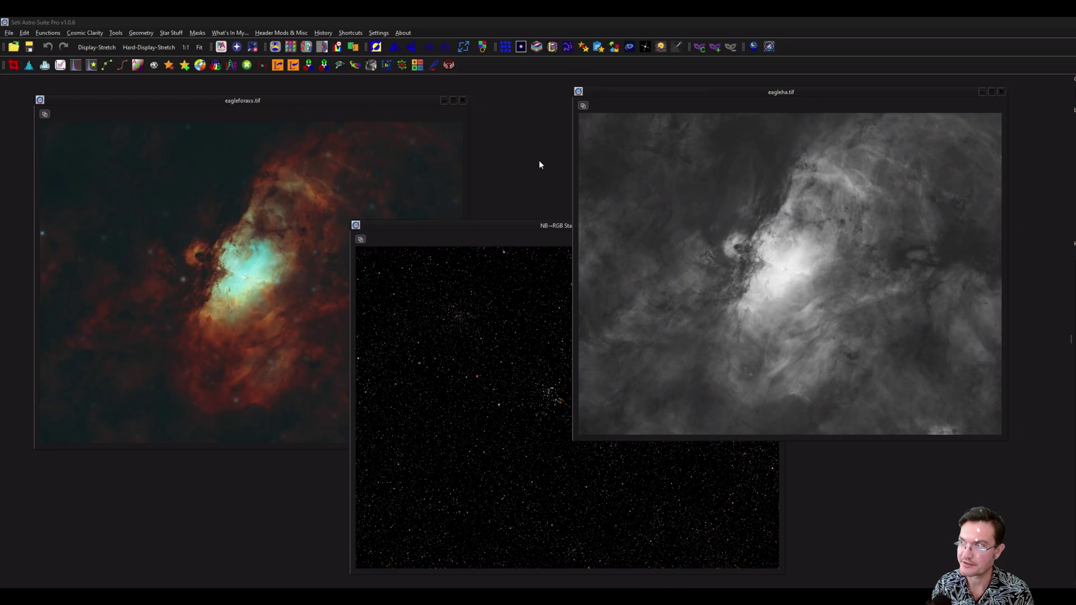
{"action": "left_click", "coordinate": [225, 216]}
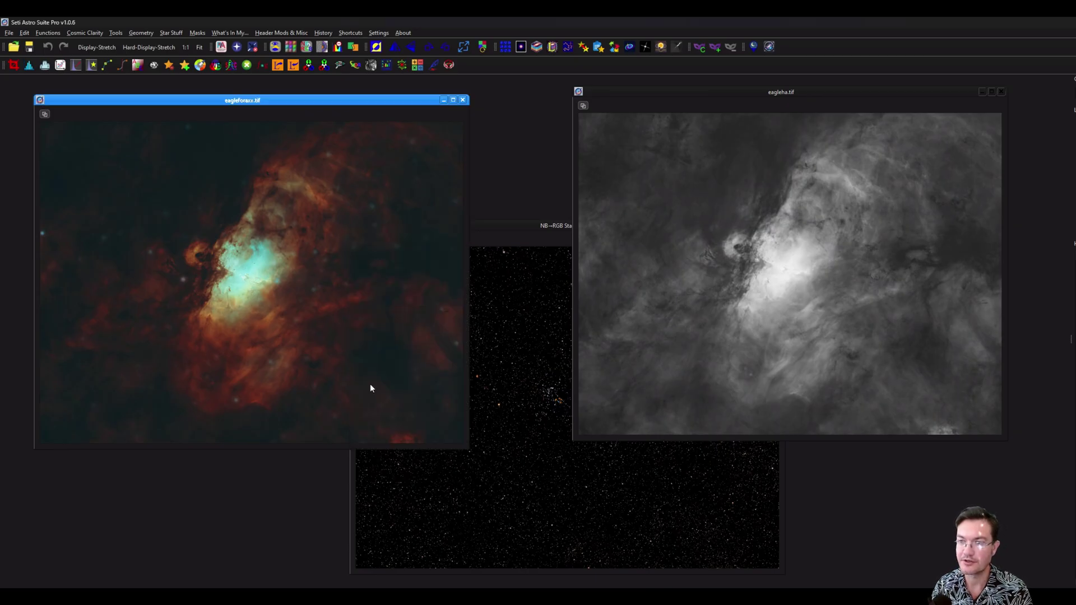
{"action": "left_click", "coordinate": [514, 443]}
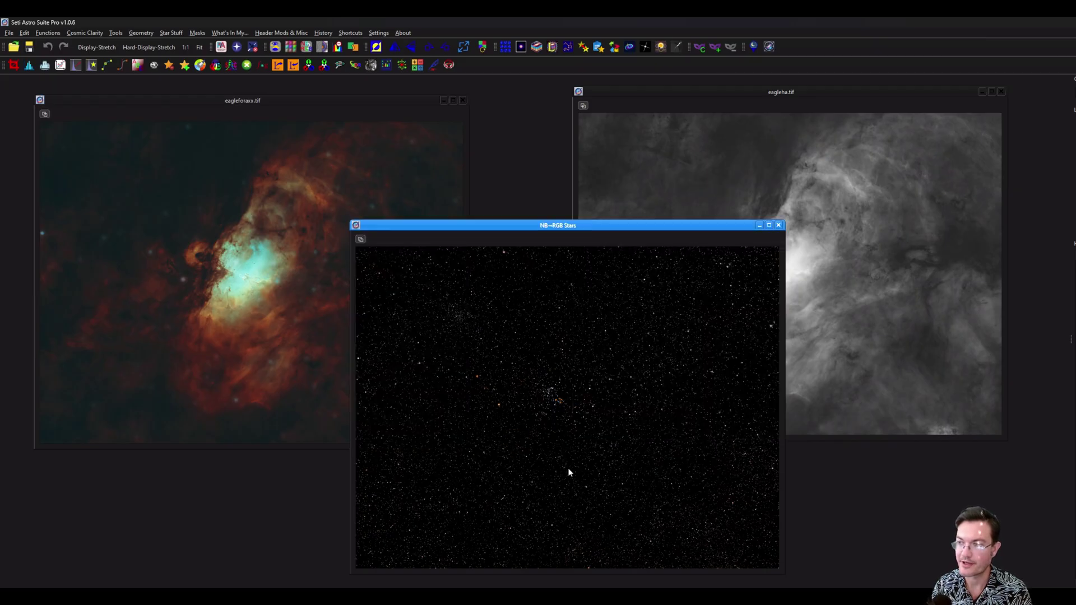
{"action": "left_click", "coordinate": [692, 199]}
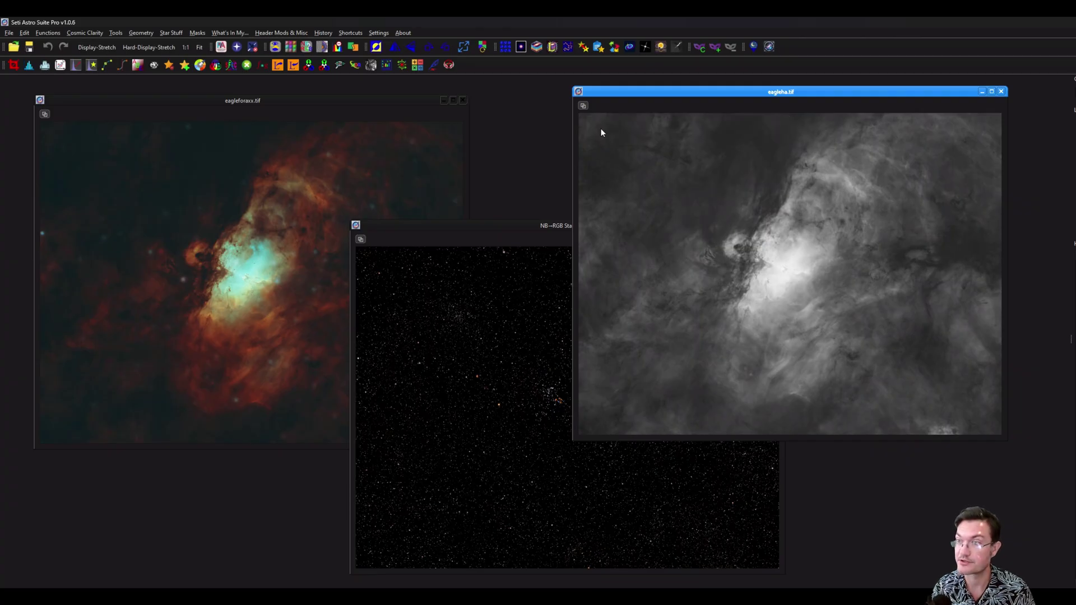
Step: Drag eagleha.tif onto eagleforaxx.tif as its mask, then bring NB-RGB Stars forward
{"action": "left_click_drag", "start_coordinate": [583, 106], "coordinate": [178, 173]}
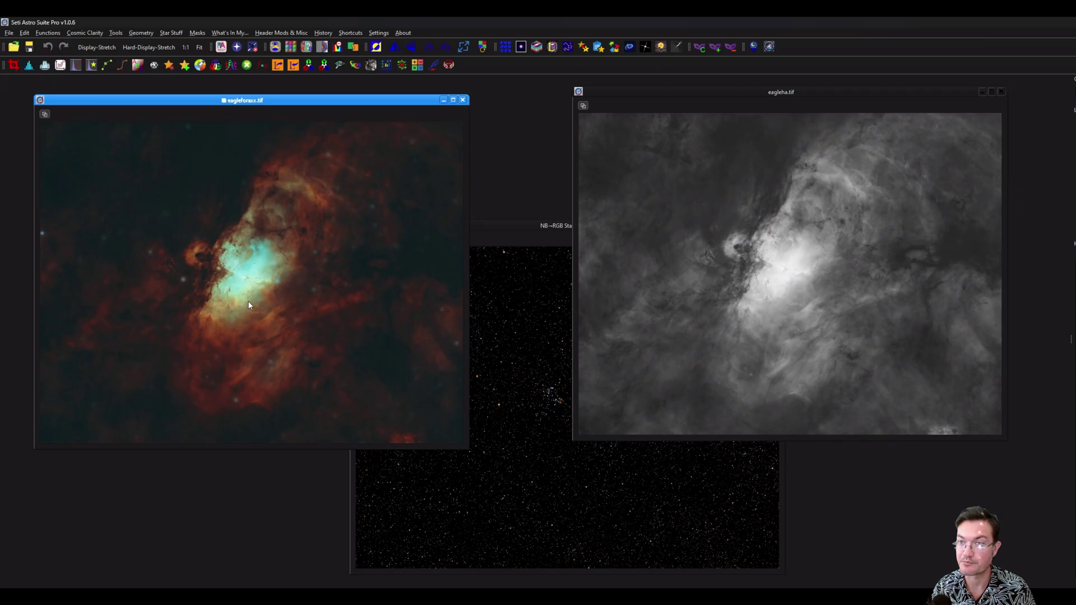
{"action": "left_click", "coordinate": [532, 405]}
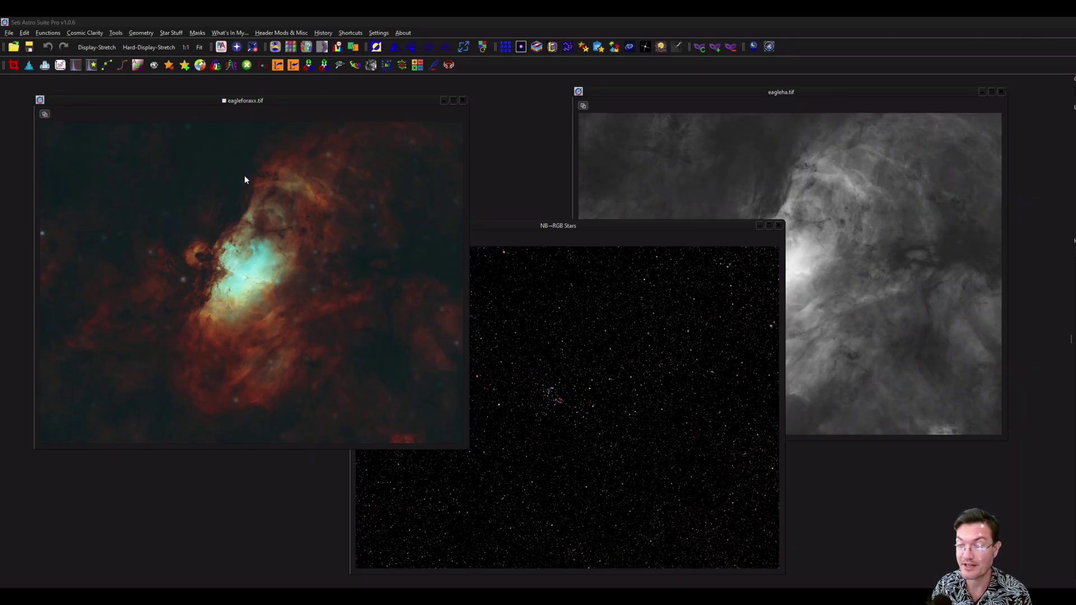
Step: Add NB-RGB Stars to starless eagleforaxx.tif with Screen blend, then inspect the Pillars region
{"action": "left_click", "coordinate": [194, 67]}
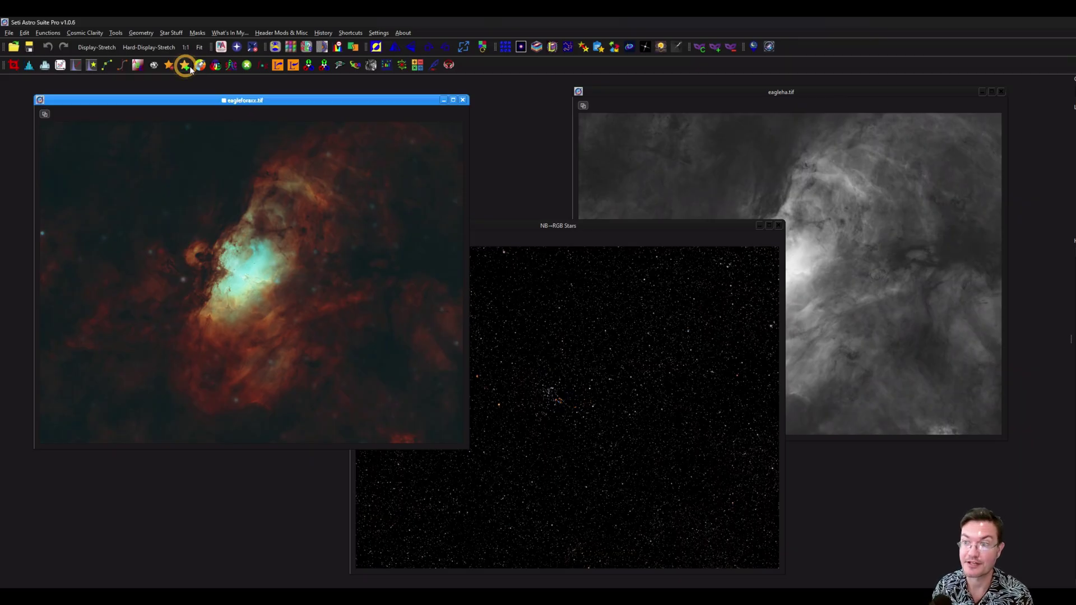
{"action": "left_click", "coordinate": [585, 433]}
{"action": "left_click", "coordinate": [614, 452]}
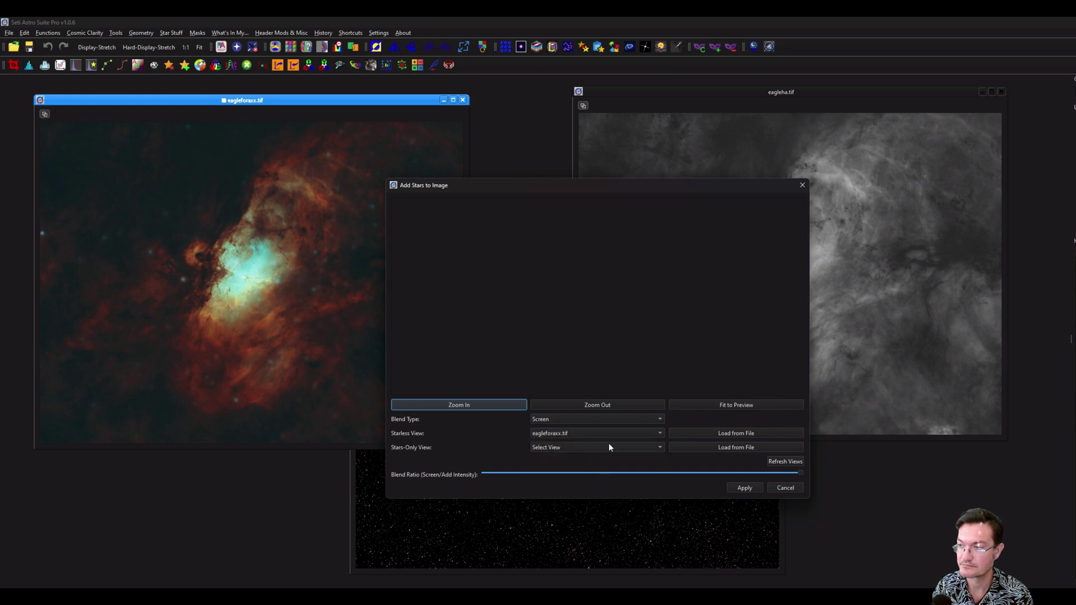
{"action": "left_click", "coordinate": [609, 446]}
{"action": "left_click", "coordinate": [582, 458]}
{"action": "left_click", "coordinate": [736, 405]}
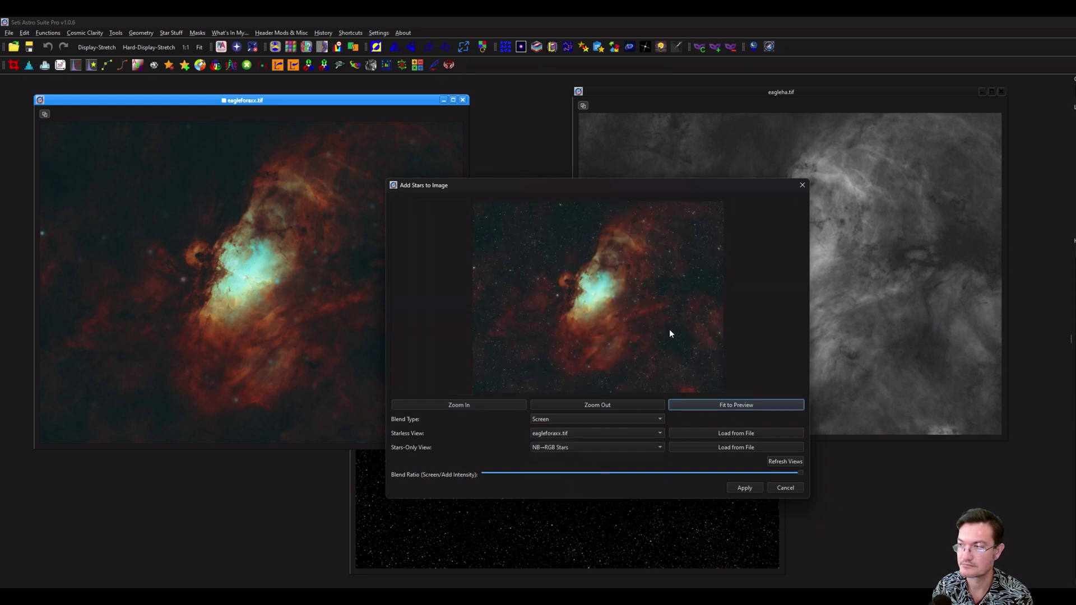
{"action": "left_click", "coordinate": [749, 488]}
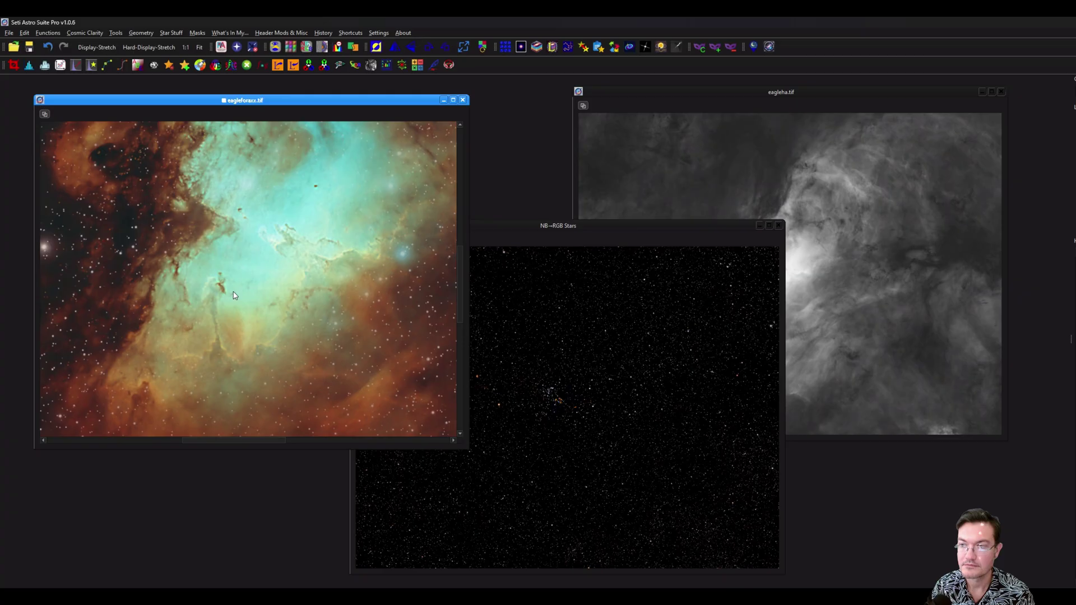
{"action": "scroll", "coordinate": [263, 279], "scroll_direction": "down", "scroll_amount": 3}
{"action": "left_click_drag", "start_coordinate": [263, 280], "coordinate": [219, 271]}
{"action": "scroll", "coordinate": [277, 255], "scroll_direction": "down", "scroll_amount": 5}
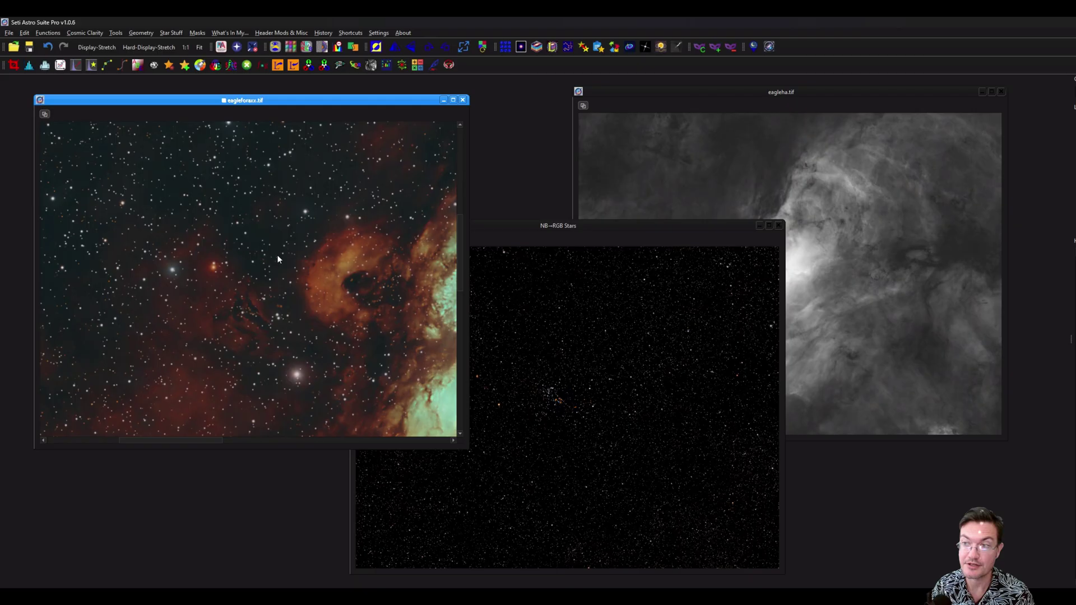
{"action": "scroll", "coordinate": [276, 264], "scroll_direction": "down", "scroll_amount": 1}
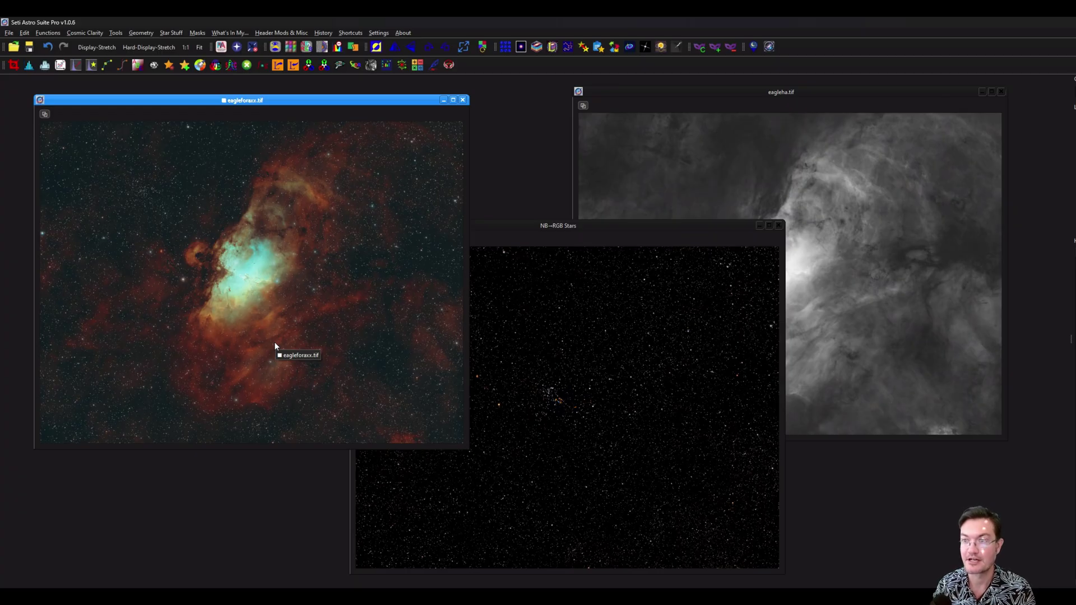
Step: Add NB-RGB Stars as a new layer on eagleforaxx.tif
{"action": "left_click", "coordinate": [816, 145]}
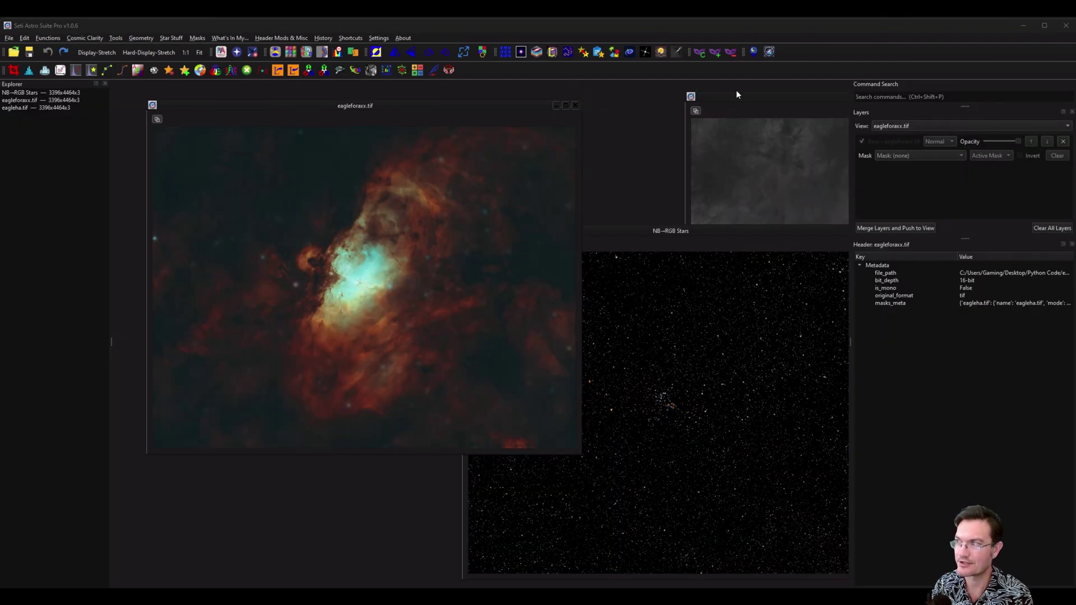
{"action": "left_click", "coordinate": [650, 306]}
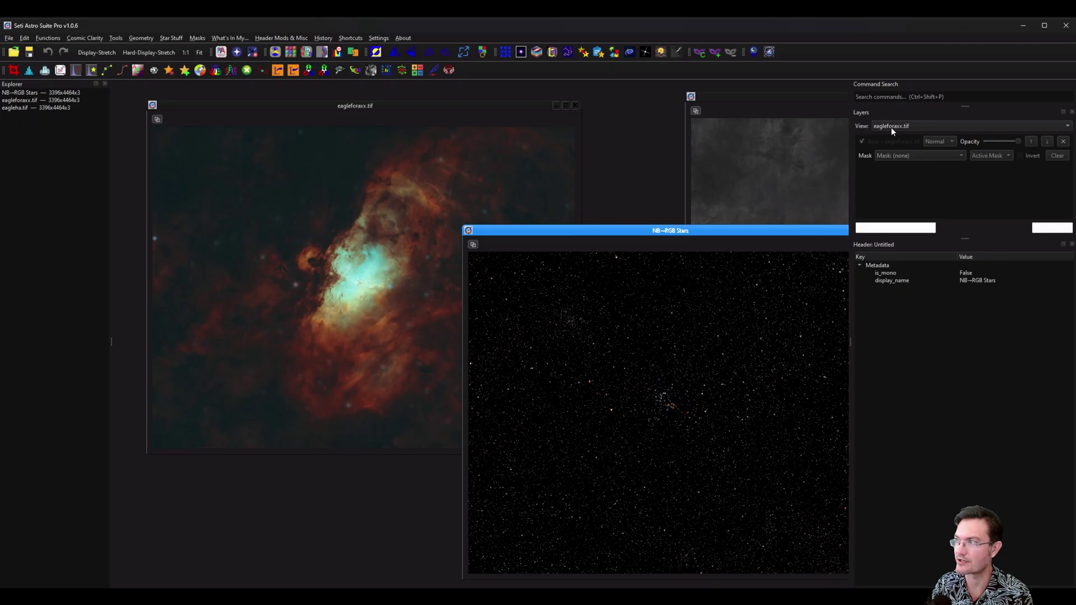
{"action": "left_click", "coordinate": [474, 246]}
{"action": "left_click_drag", "start_coordinate": [474, 246], "coordinate": [934, 176]}
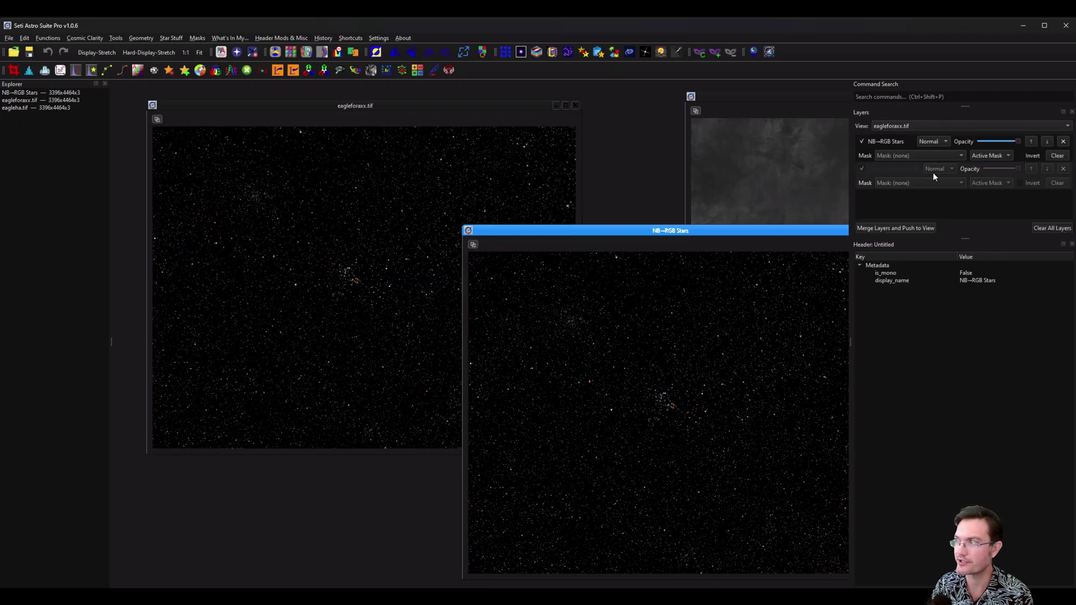
Step: Set the star layer to Screen blend, masked by eagleha.tif's inverted luminance
{"action": "left_click", "coordinate": [943, 142]}
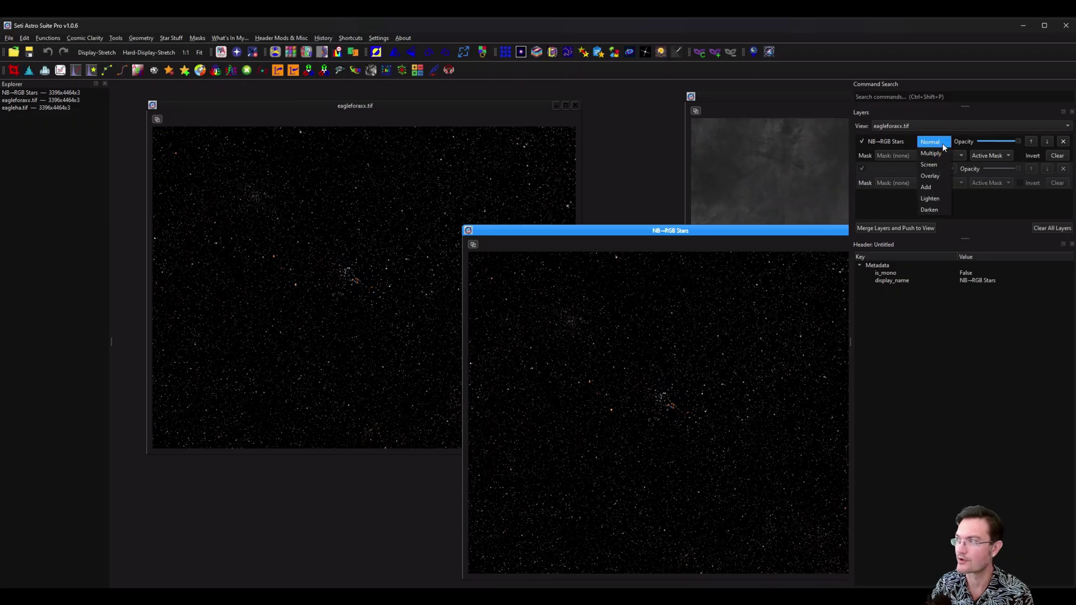
{"action": "left_click", "coordinate": [931, 158]}
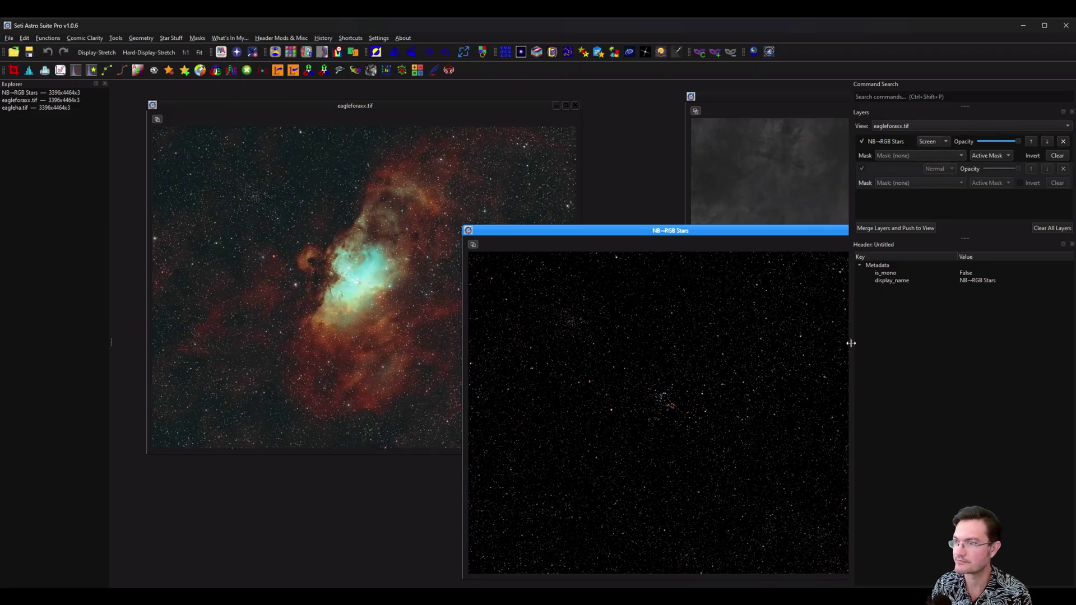
{"action": "left_click_drag", "start_coordinate": [851, 342], "coordinate": [769, 342]}
{"action": "left_click", "coordinate": [826, 156]}
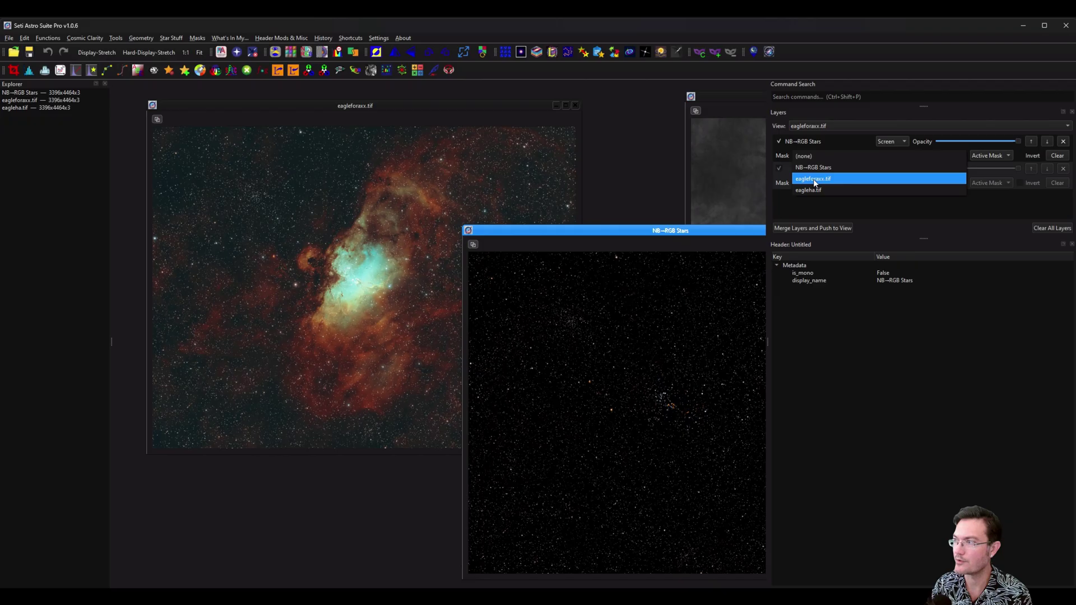
{"action": "left_click", "coordinate": [814, 191]}
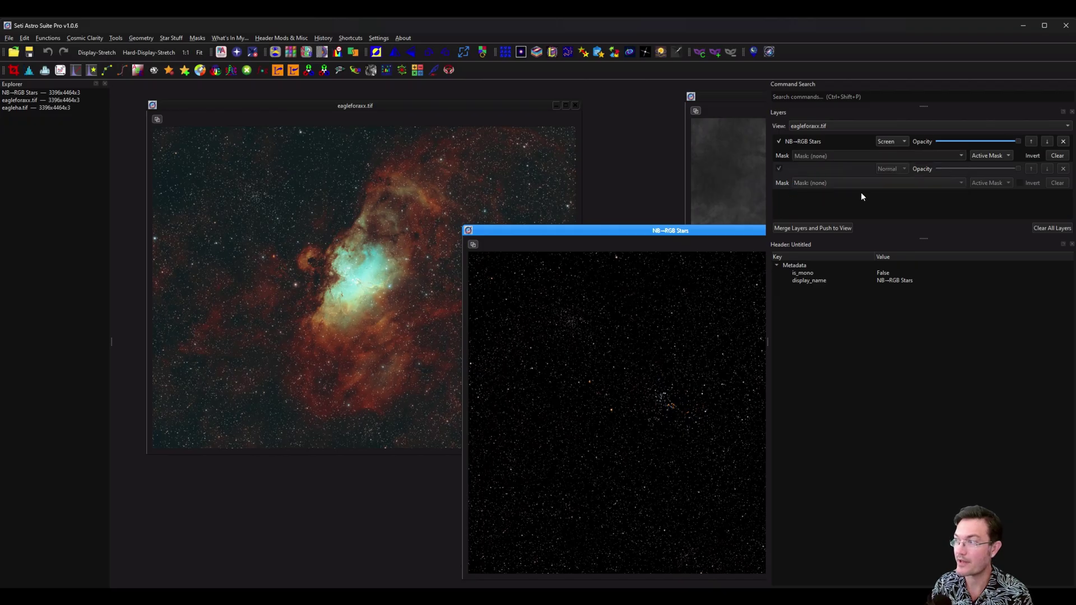
{"action": "left_click", "coordinate": [989, 155]}
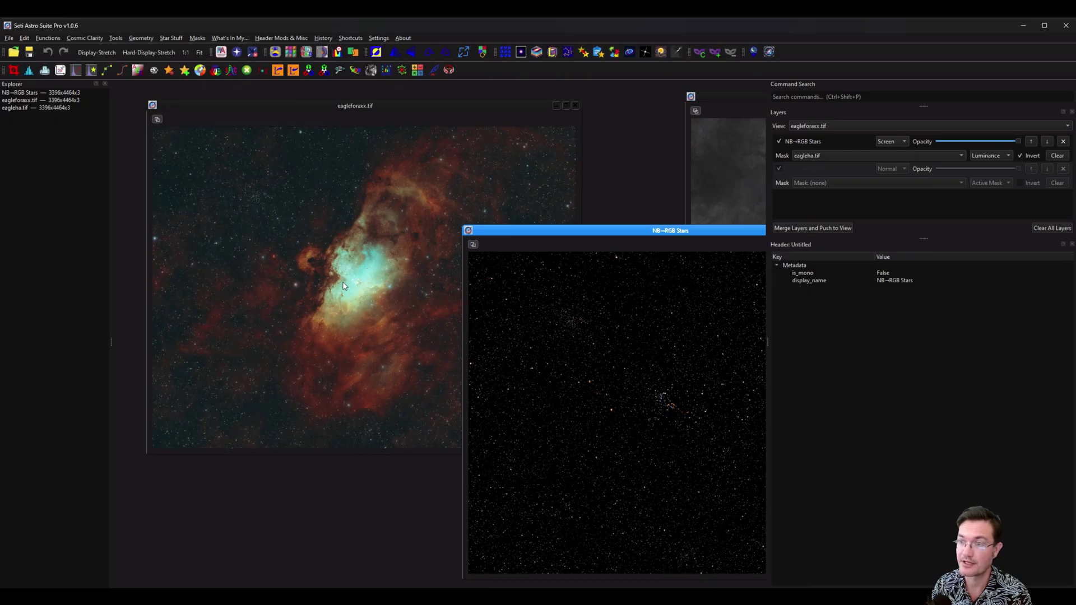
{"action": "left_click", "coordinate": [360, 306]}
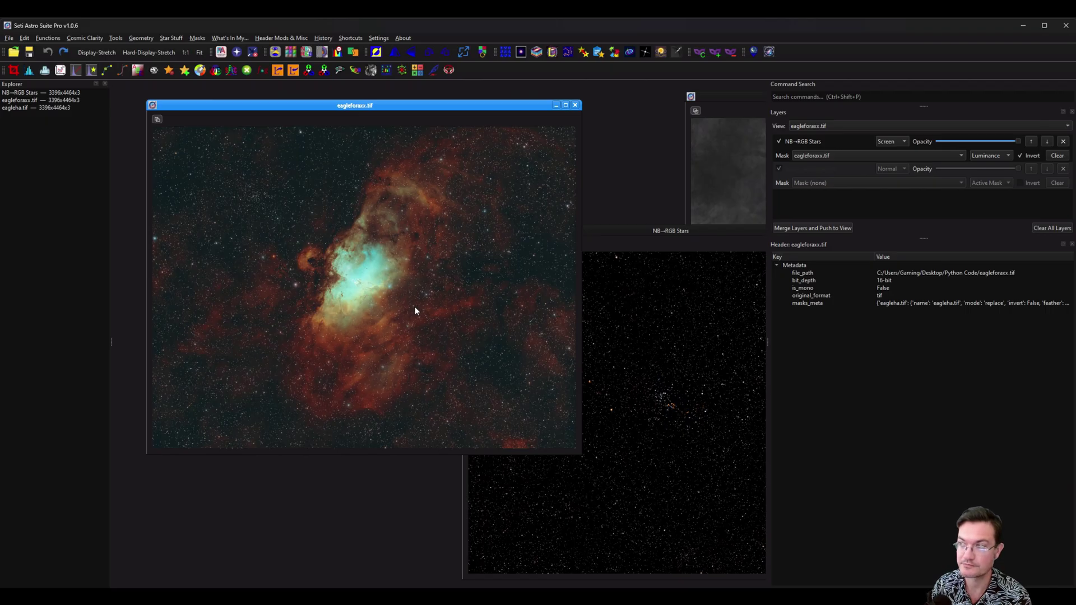
Step: Hide the side docks with F11 and remove the mask from eagleforaxx.tif
{"action": "key", "text": "F11"}
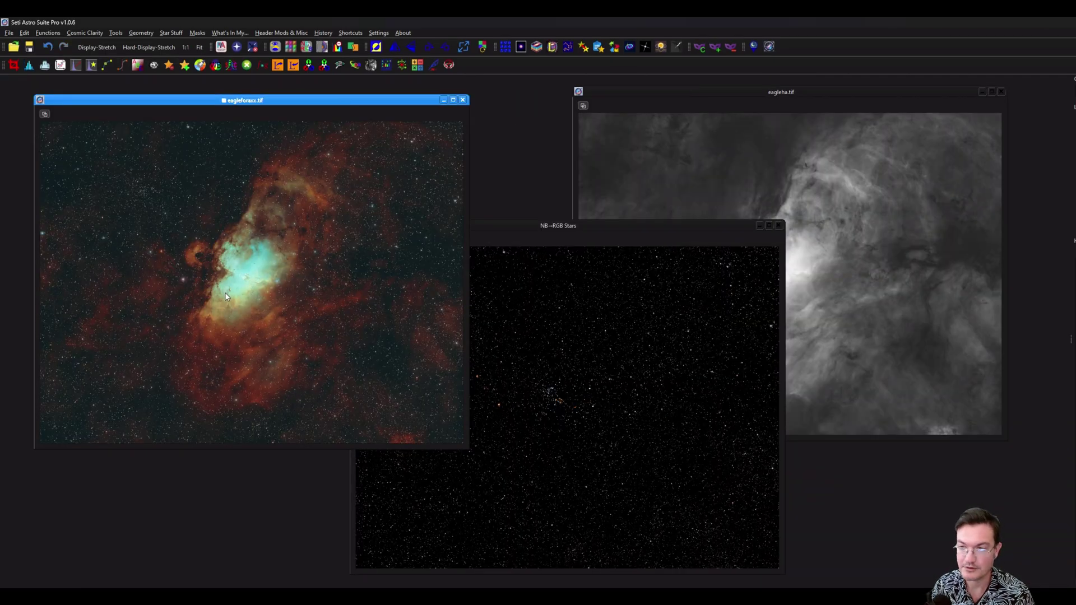
{"action": "scroll", "coordinate": [224, 292], "scroll_direction": "up", "scroll_amount": 3}
{"action": "left_click_drag", "start_coordinate": [291, 299], "coordinate": [283, 336]}
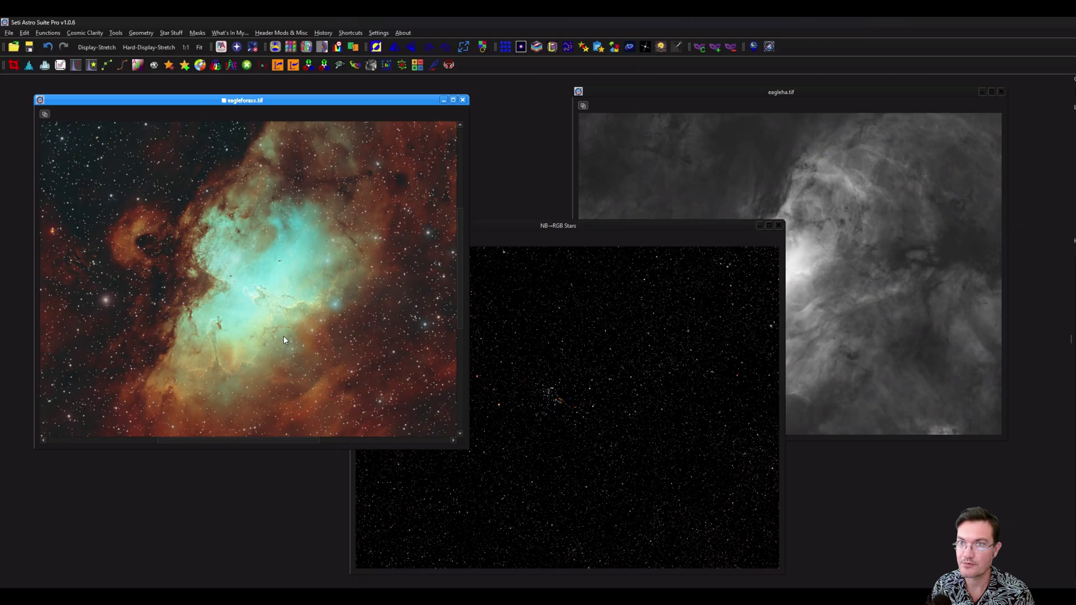
{"action": "scroll", "coordinate": [284, 335], "scroll_direction": "down", "scroll_amount": 2}
{"action": "left_click", "coordinate": [730, 48]}
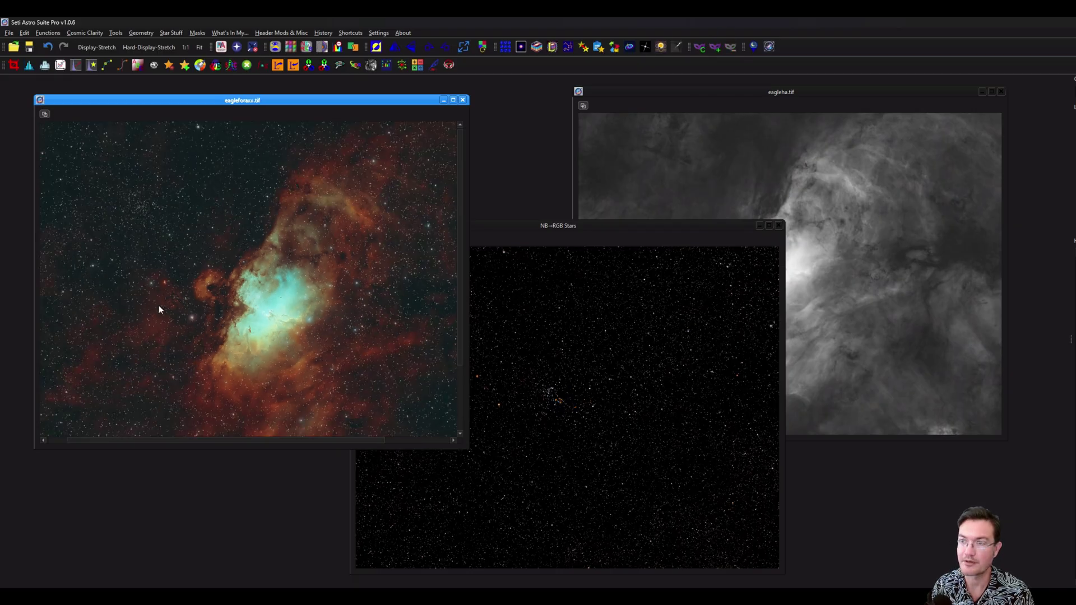
Step: Review NB-RGB Stars, eagleha.tif, and finally the finished nebula image
{"action": "left_click", "coordinate": [543, 291]}
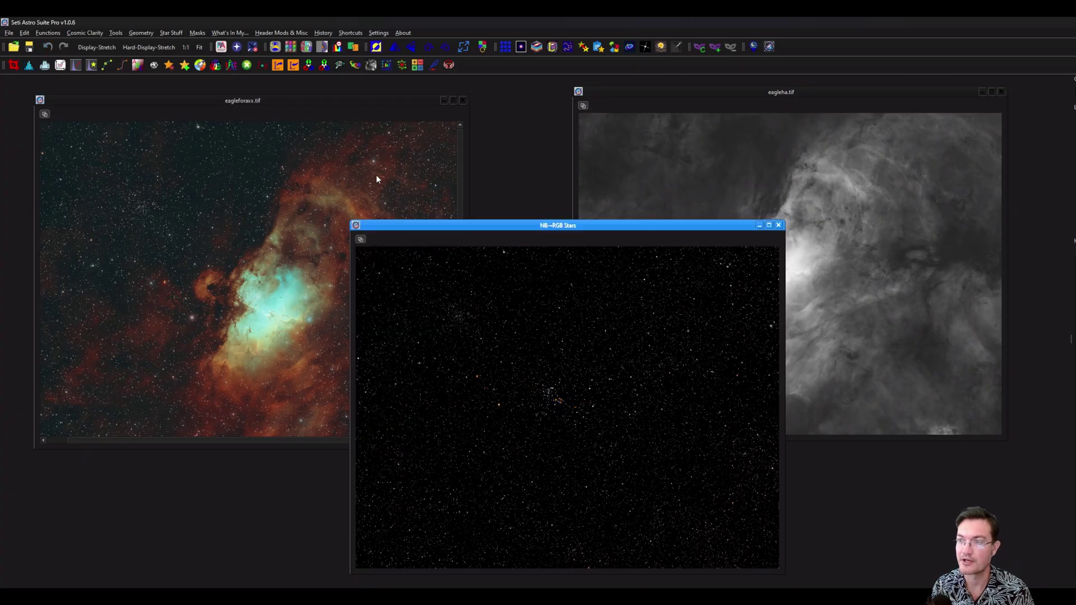
{"action": "left_click", "coordinate": [781, 199]}
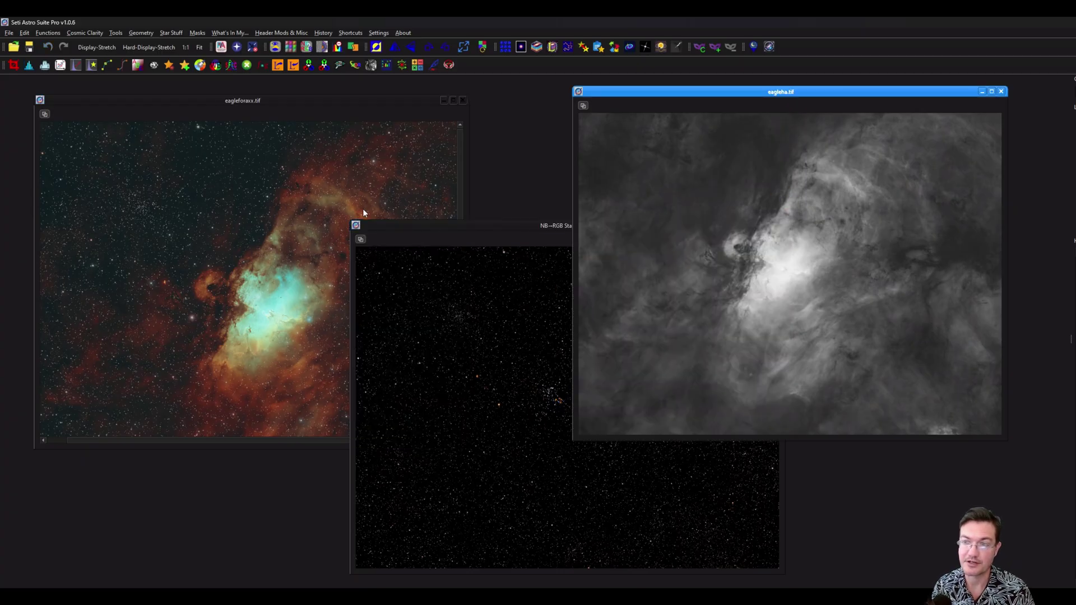
{"action": "left_click", "coordinate": [233, 251]}
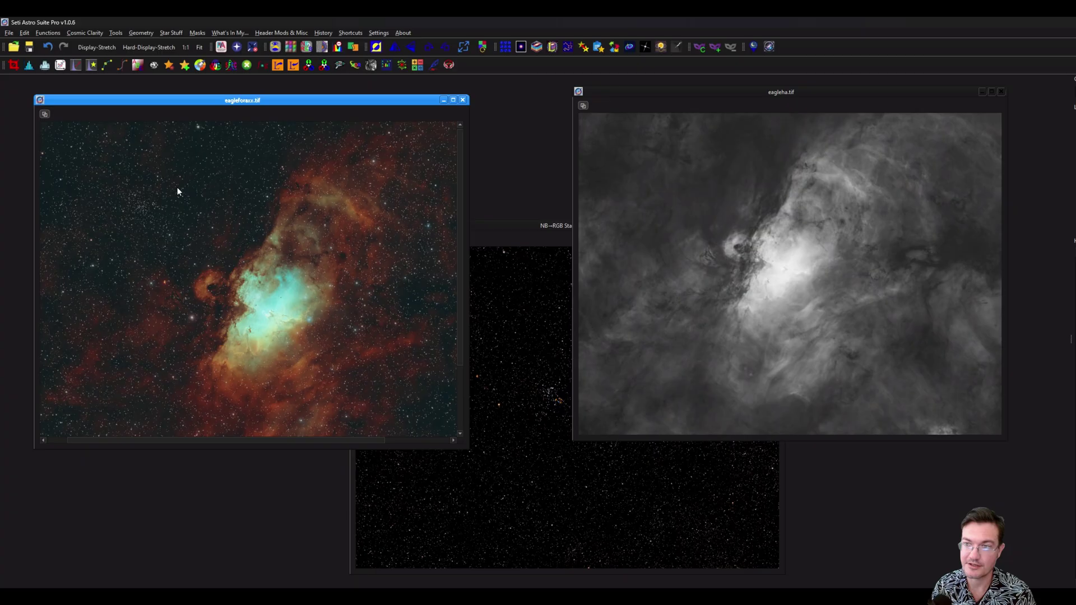